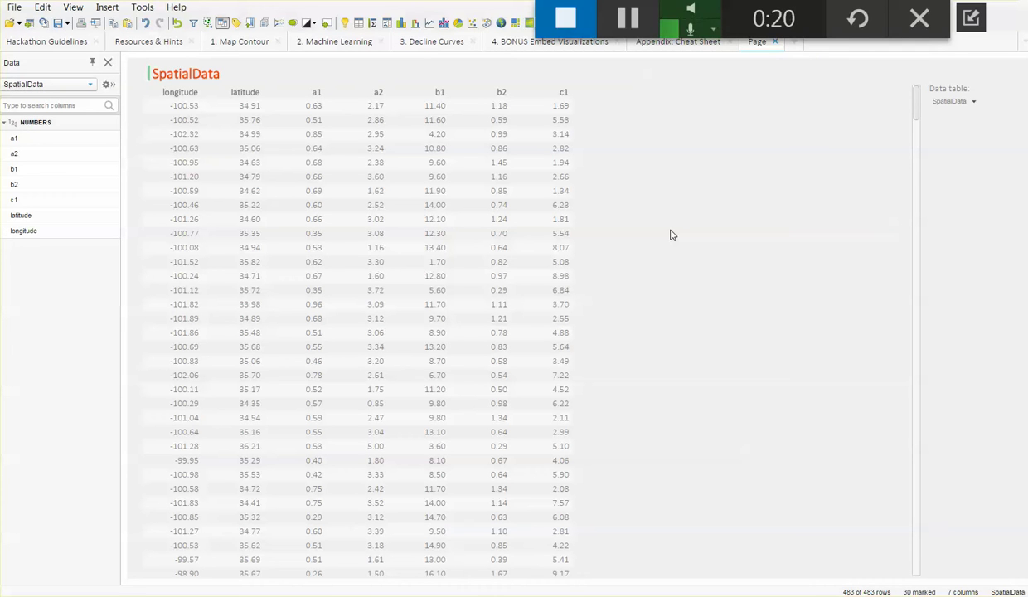
# In TIBCO Community, show the Release v2.0 download (contour_plot_v2.0.zip) of Map Contour Plot Data Function.
pyautogui.hotkey('alt', 'Tab')
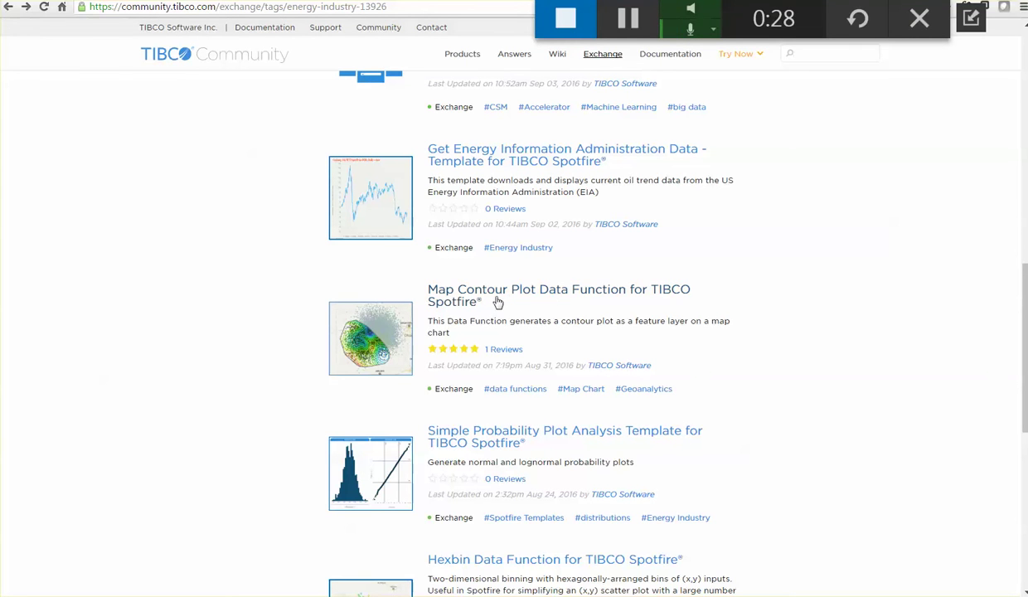
pyautogui.click(575, 293)
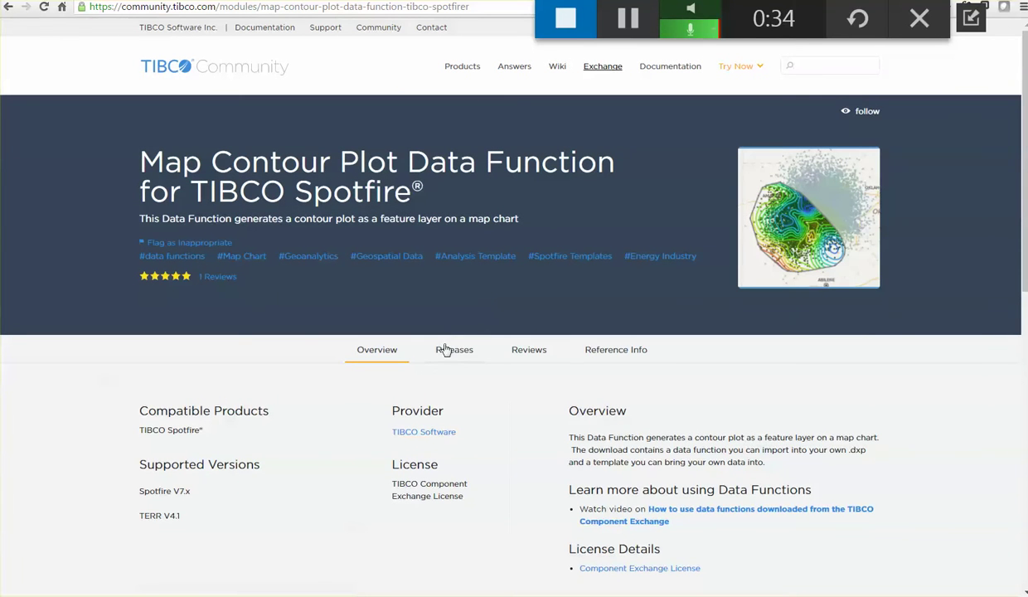
pyautogui.click(454, 350)
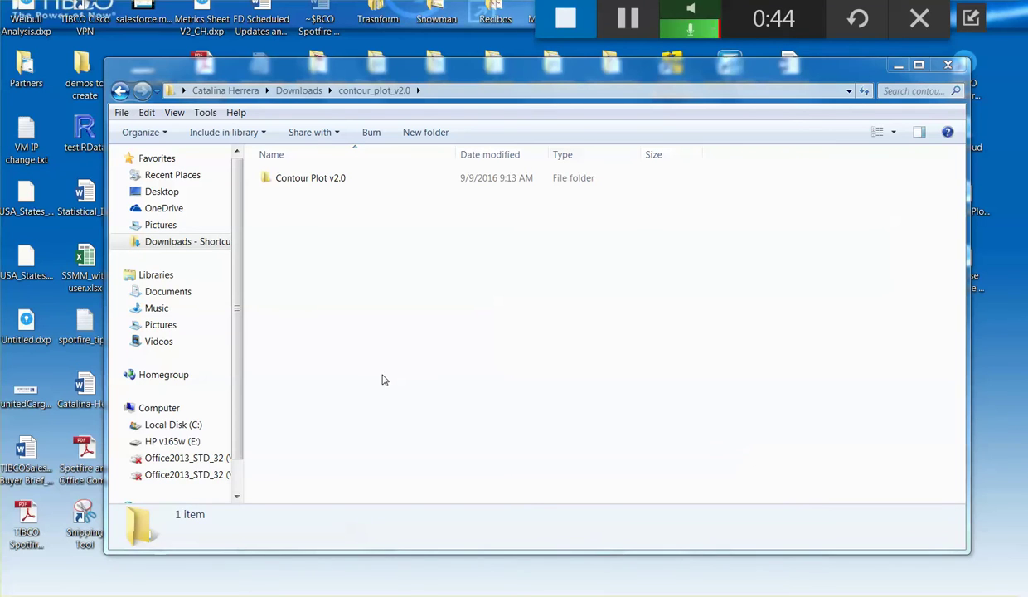
# Open the Contour Plot v2.0 subfolder listing the .sfd, ContourPlot_V2.0.dxp and README.pdf files.
pyautogui.doubleClick(335, 184)
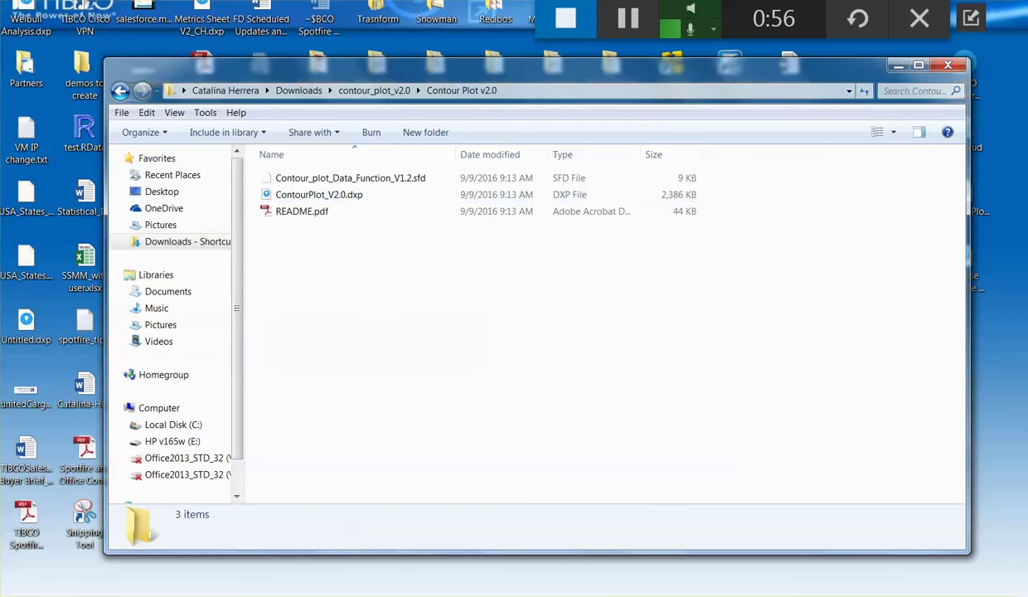
pyautogui.moveTo(429, 590)
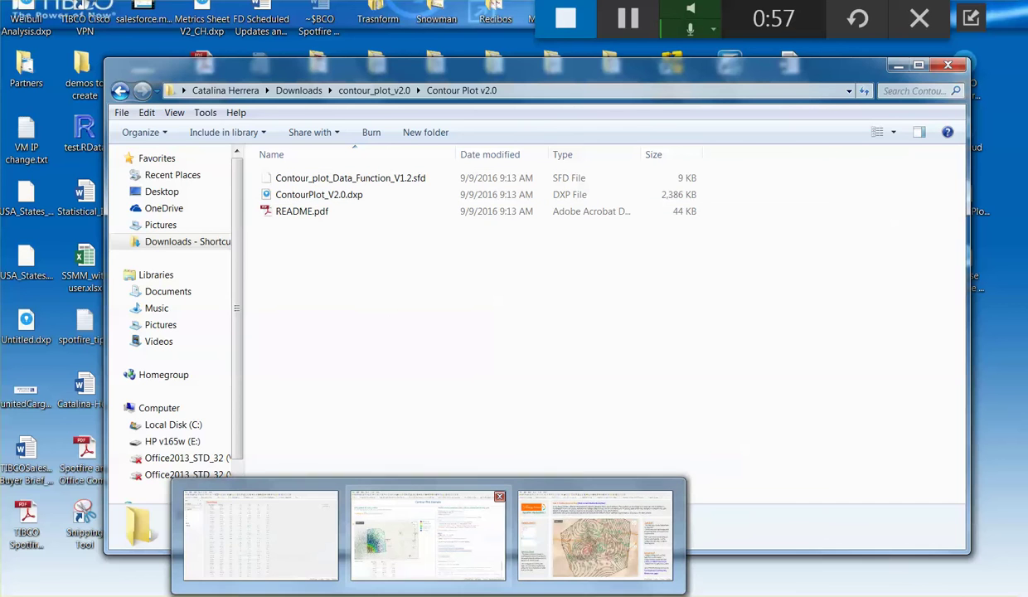
# On the Contour Plot Example map, clear the marking and mark a new 4,671-point area.
pyautogui.click(401, 560)
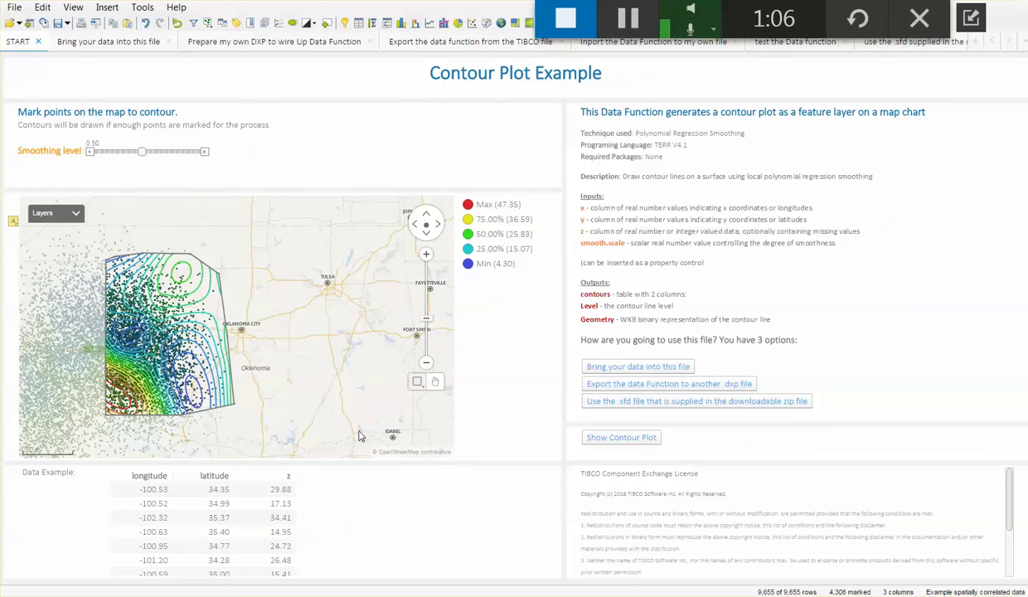
pyautogui.click(280, 257)
pyautogui.moveTo(70, 240); pyautogui.dragTo(220, 383)
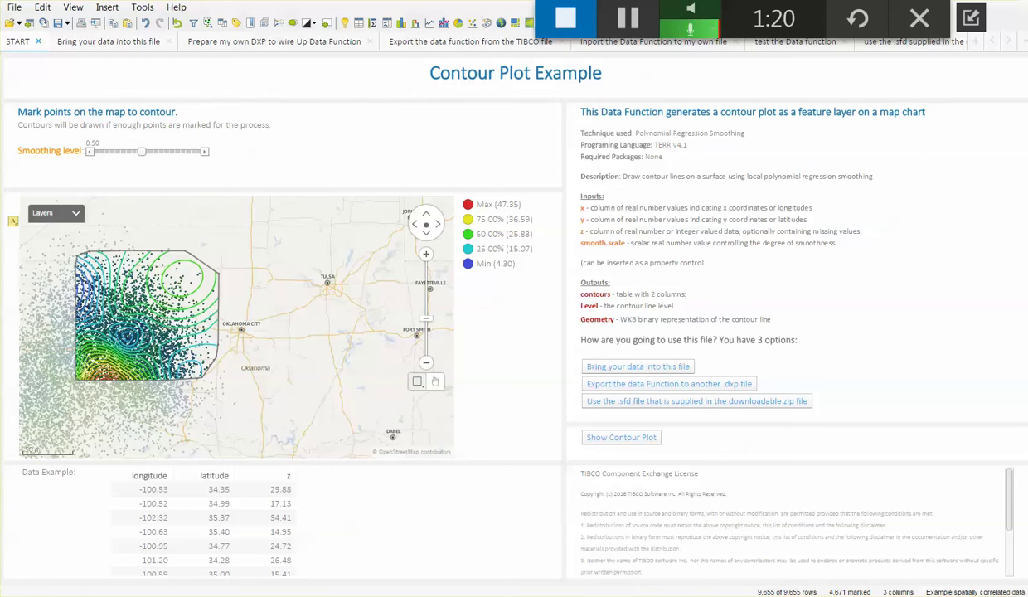
pyautogui.click(307, 552)
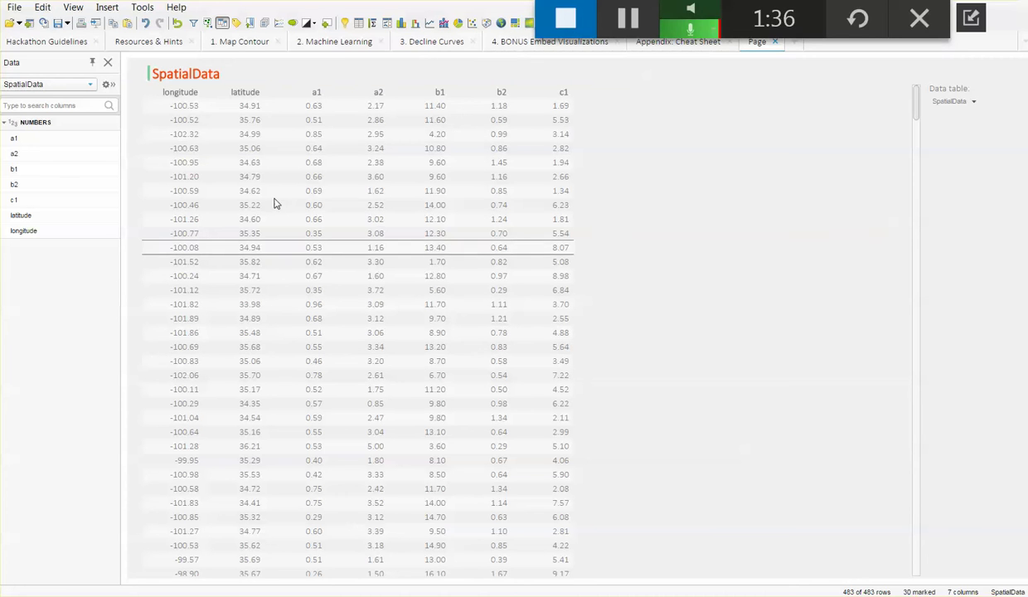
# Insert the Contour_plot_Data_Function_V1.2.sfd data function from file.
pyautogui.click(111, 11)
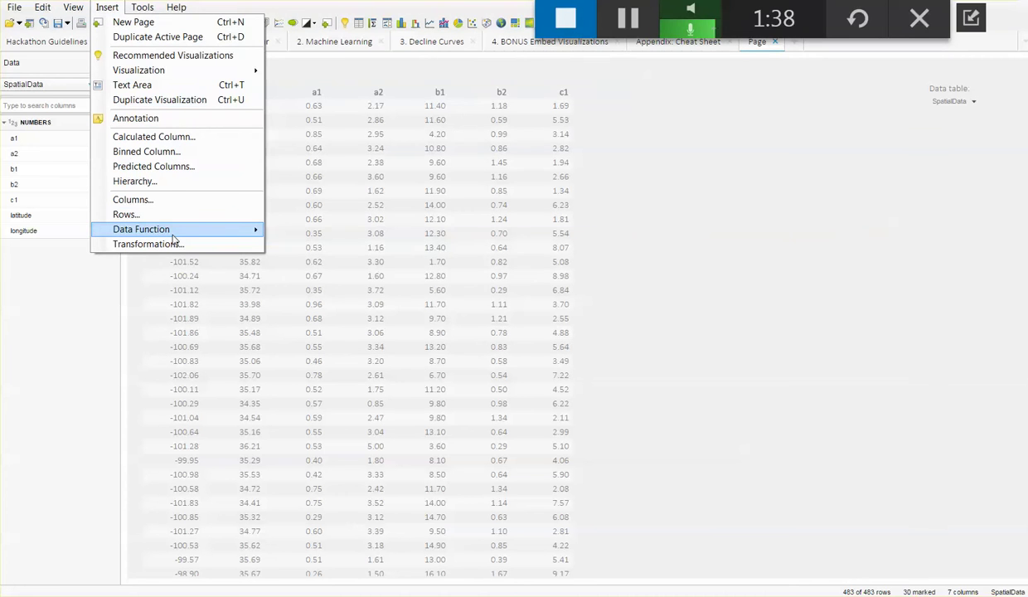
pyautogui.moveTo(240, 230)
pyautogui.click(299, 239)
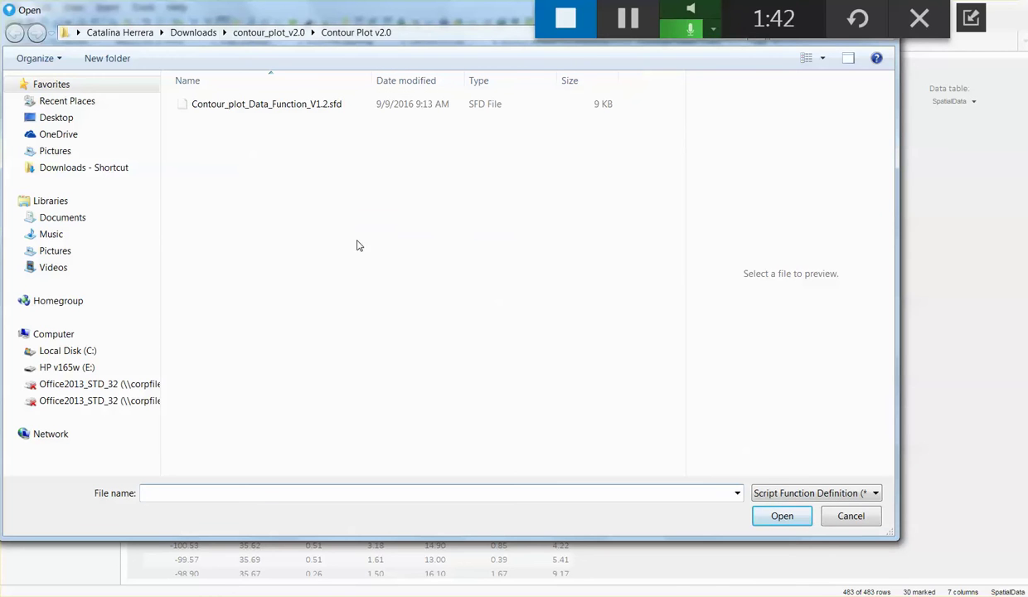
pyautogui.click(323, 106)
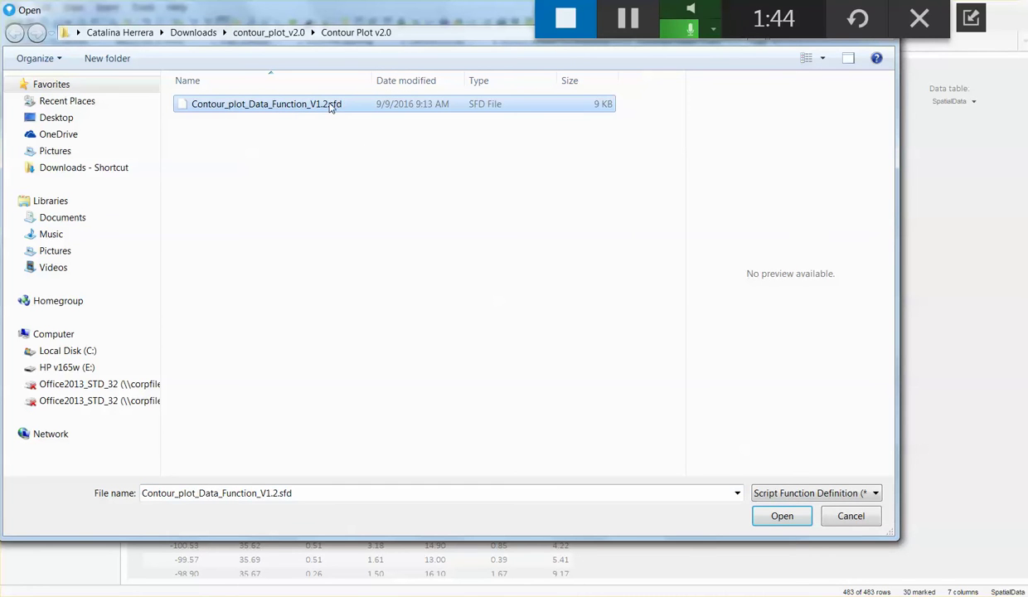
pyautogui.click(782, 515)
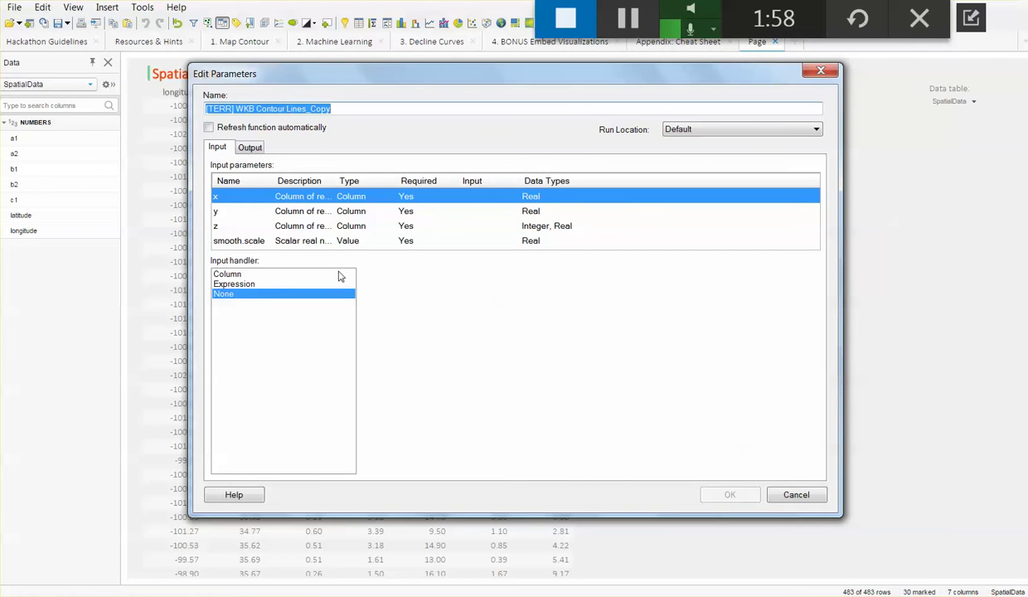
# Feed the function's x, y and z inputs from the longitude, latitude and a1 columns.
pyautogui.click(241, 275)
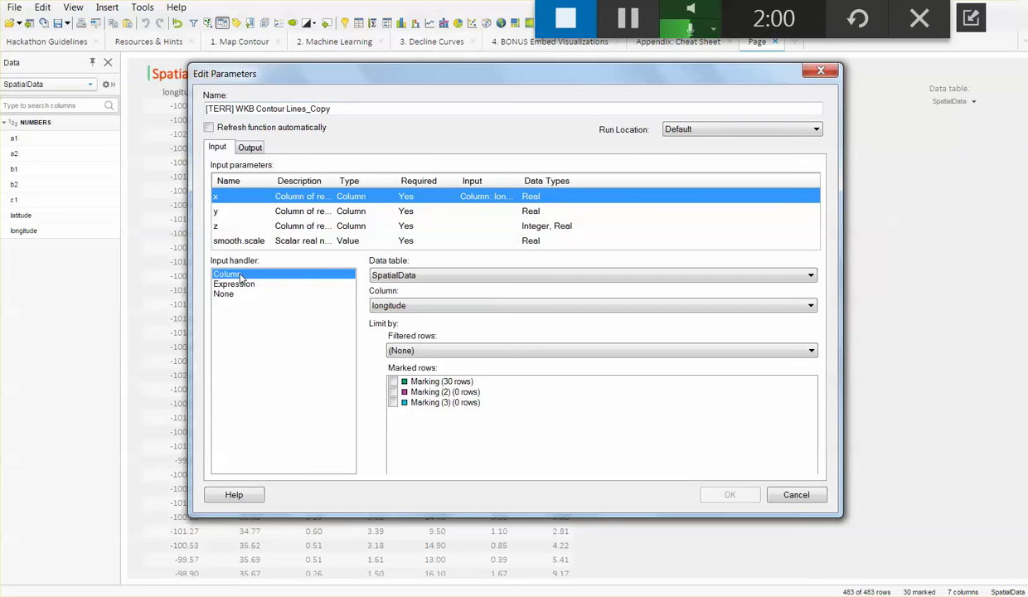
pyautogui.click(279, 213)
pyautogui.click(240, 275)
pyautogui.click(400, 306)
pyautogui.click(386, 325)
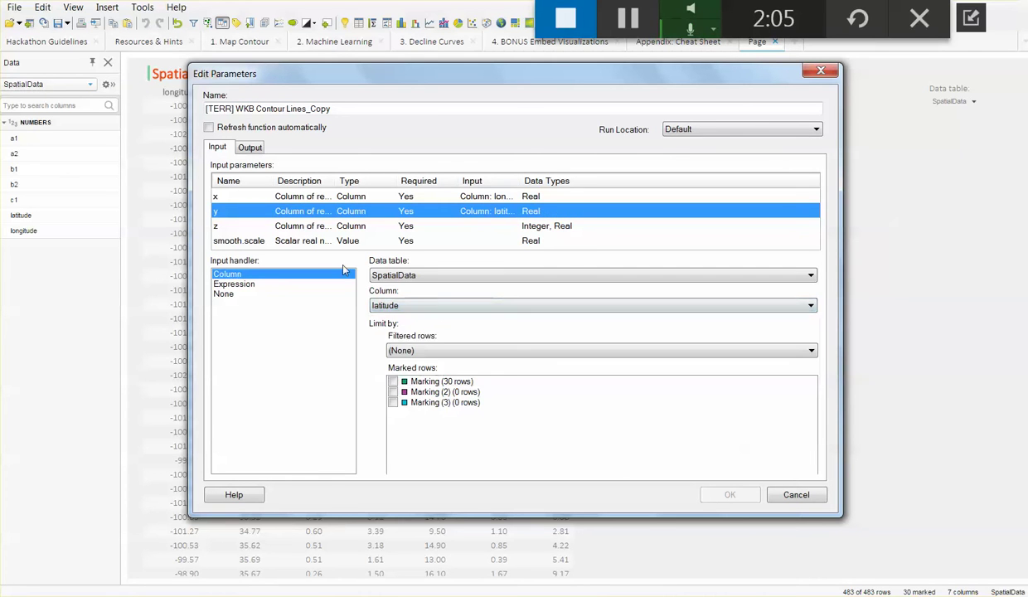
pyautogui.click(282, 227)
pyautogui.click(242, 274)
pyautogui.click(426, 307)
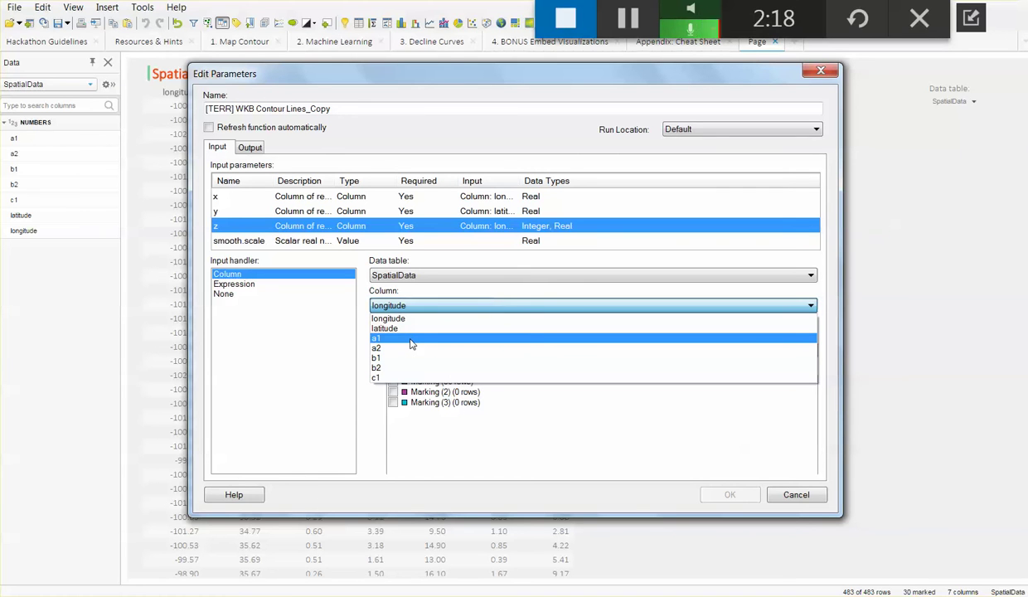
pyautogui.click(411, 340)
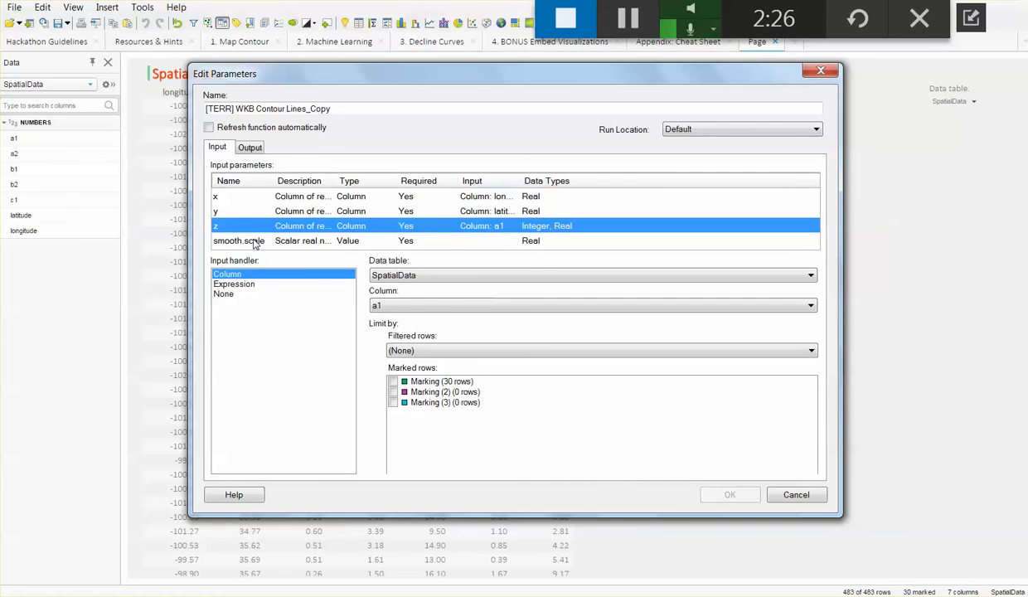
pyautogui.moveTo(429, 592)
pyautogui.click(421, 550)
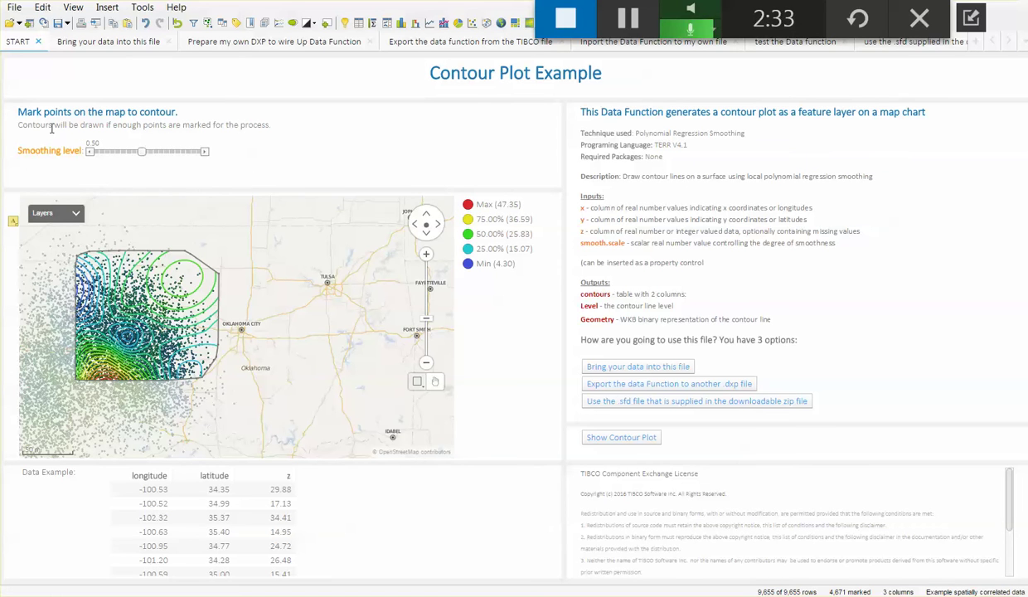
pyautogui.moveTo(142, 152); pyautogui.dragTo(171, 156)
# Give the smooth.scale input a fixed value of 0.5.
pyautogui.moveTo(429, 595)
pyautogui.click(293, 560)
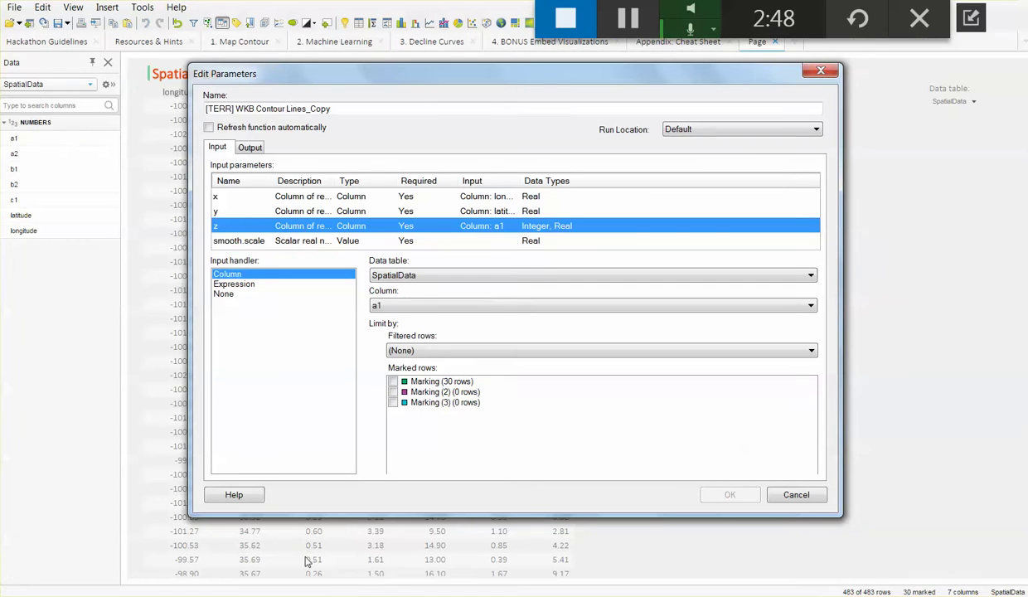
pyautogui.click(245, 242)
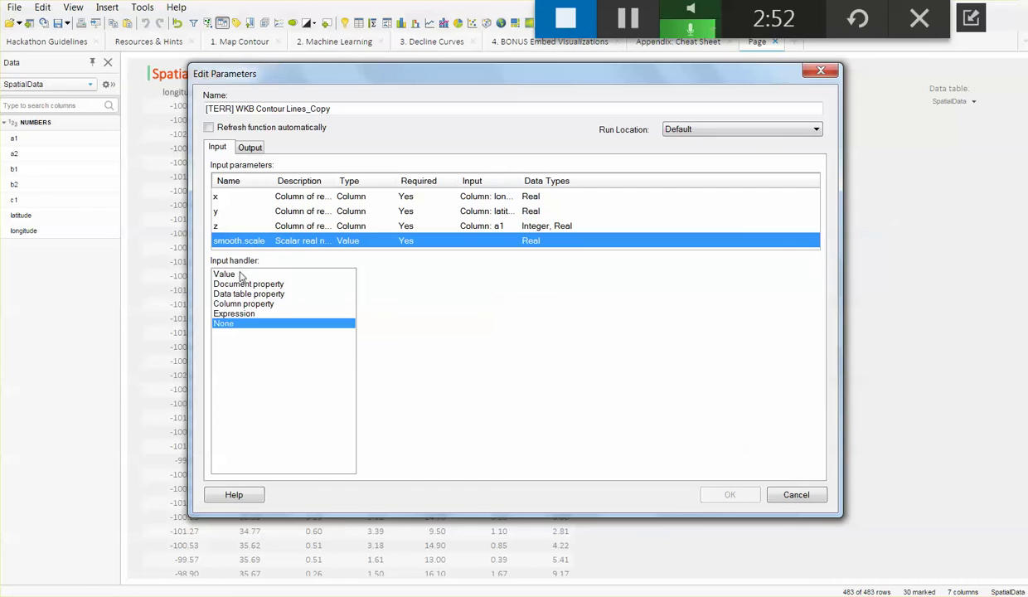
pyautogui.click(240, 274)
pyautogui.write('0.5')
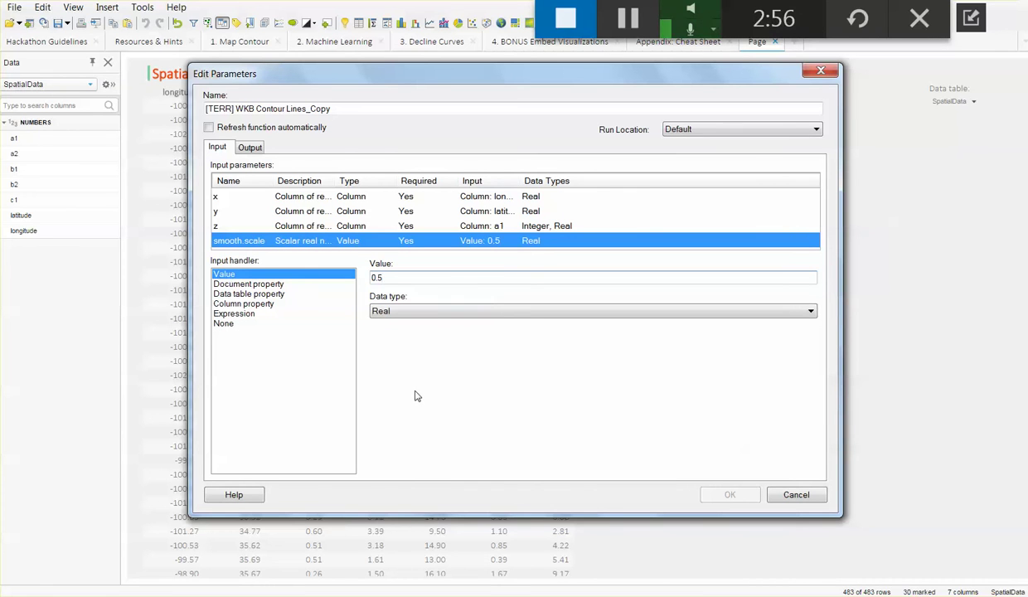
# Send the Contour Lines output to a new data table with automatic refresh enabled.
pyautogui.click(249, 149)
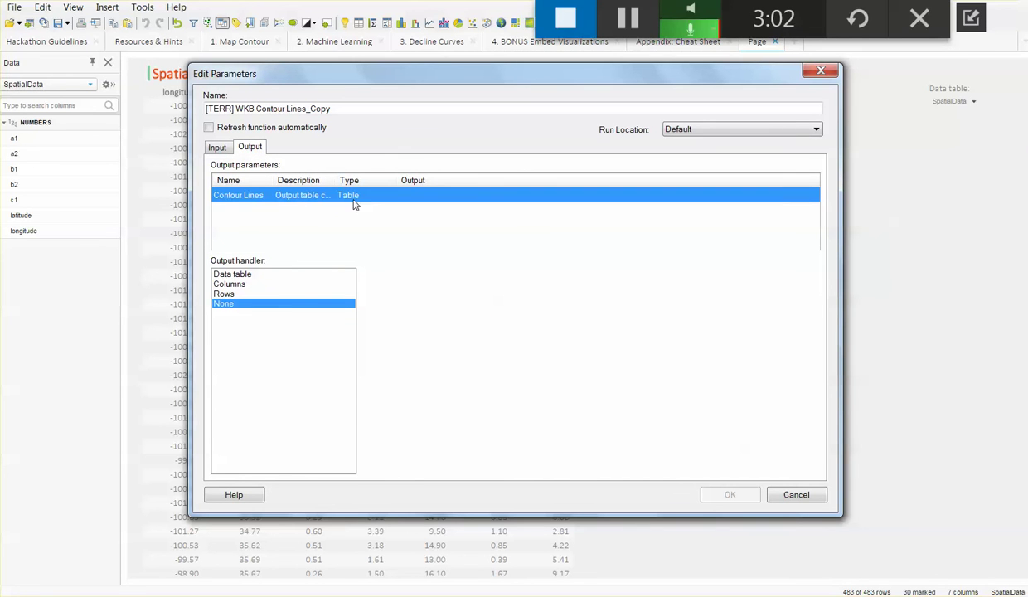
pyautogui.click(240, 276)
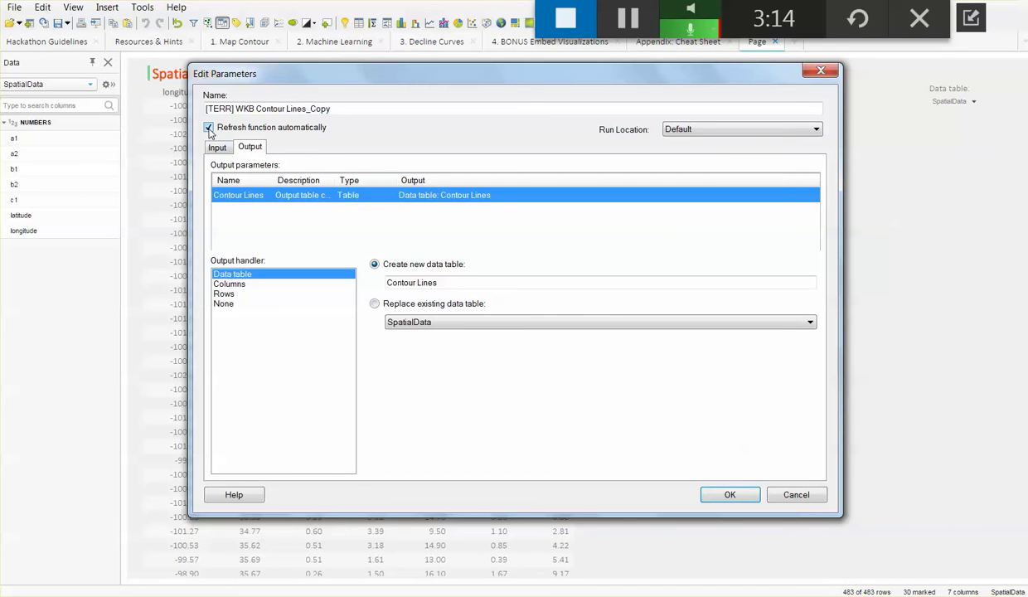
pyautogui.click(218, 148)
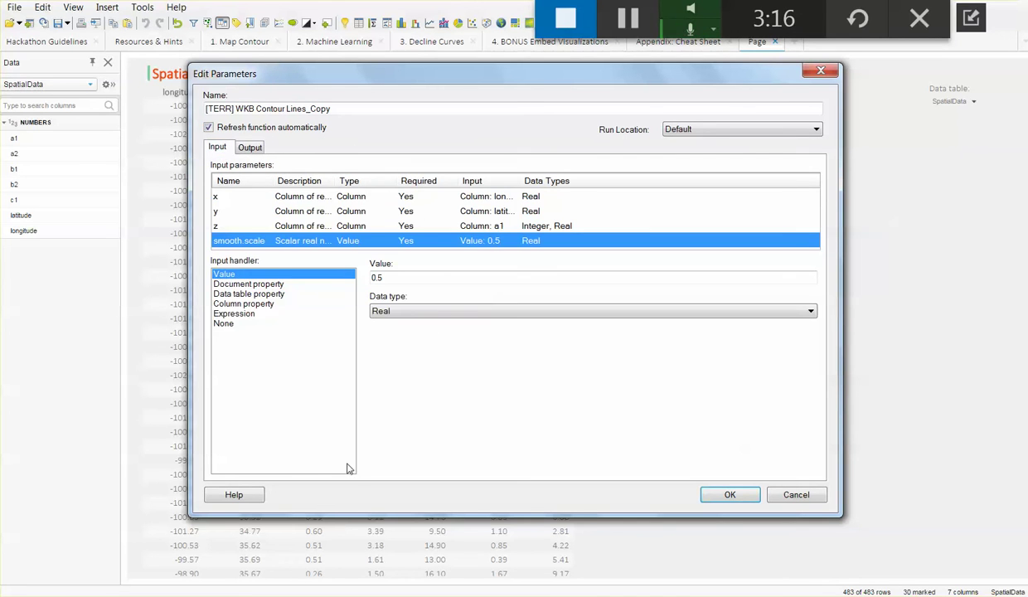
pyautogui.moveTo(429, 593)
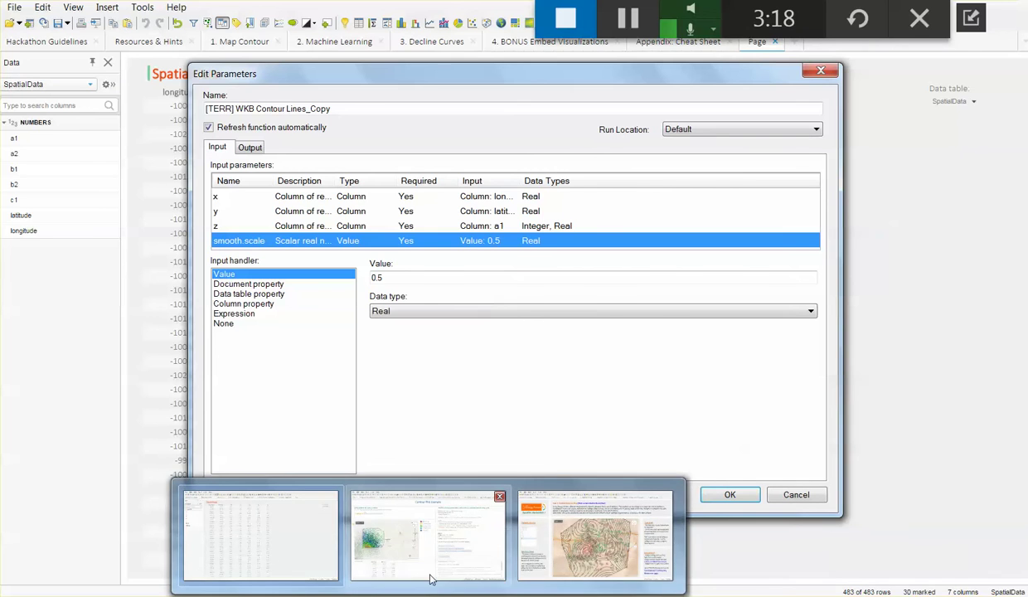
pyautogui.click(430, 578)
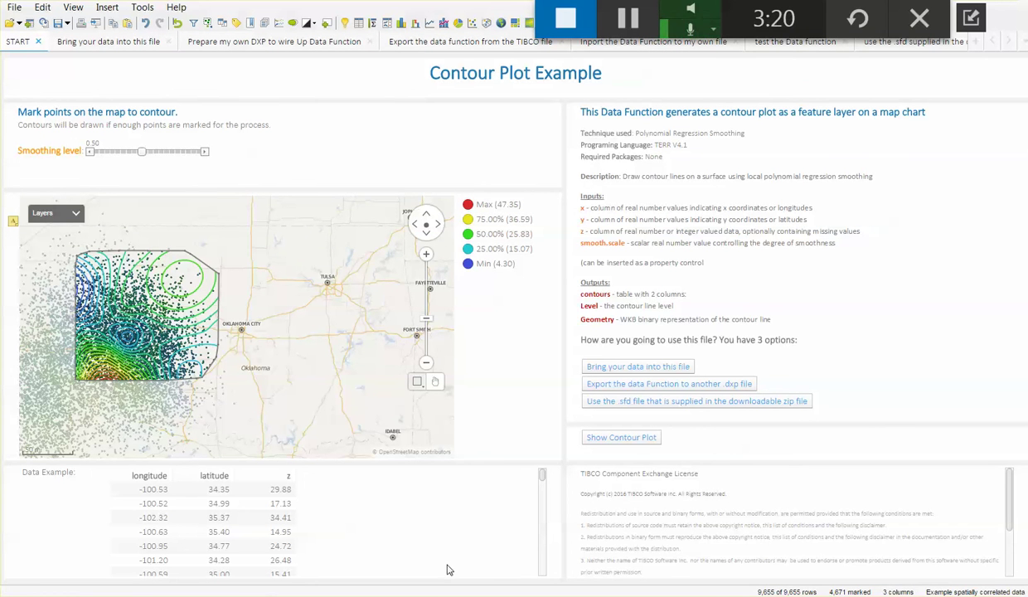
# Clear the example map's marking and mark 7,084 points with two rectangles.
pyautogui.click(280, 236)
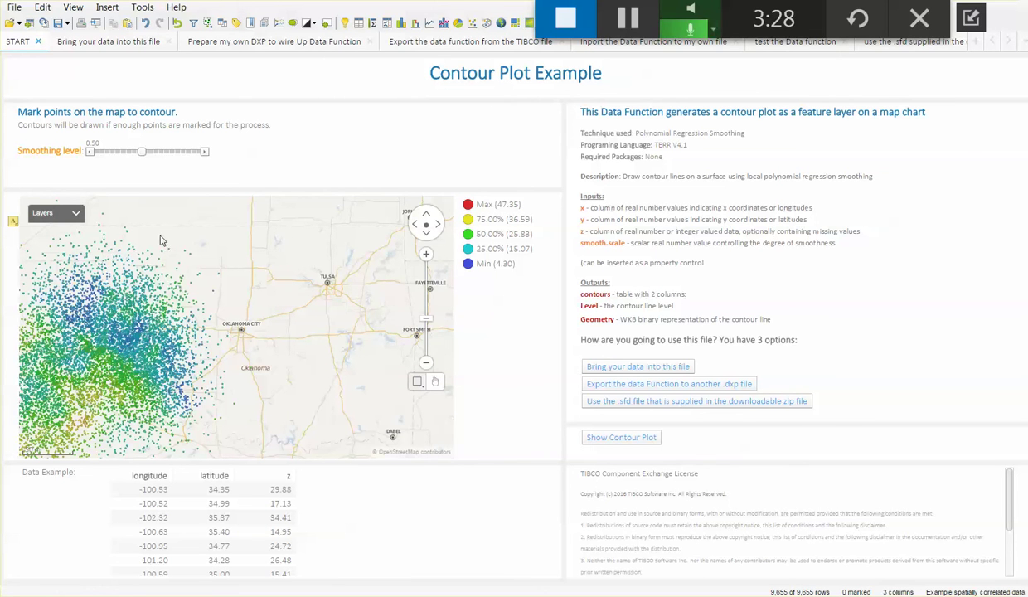
pyautogui.moveTo(75, 258); pyautogui.dragTo(221, 408)
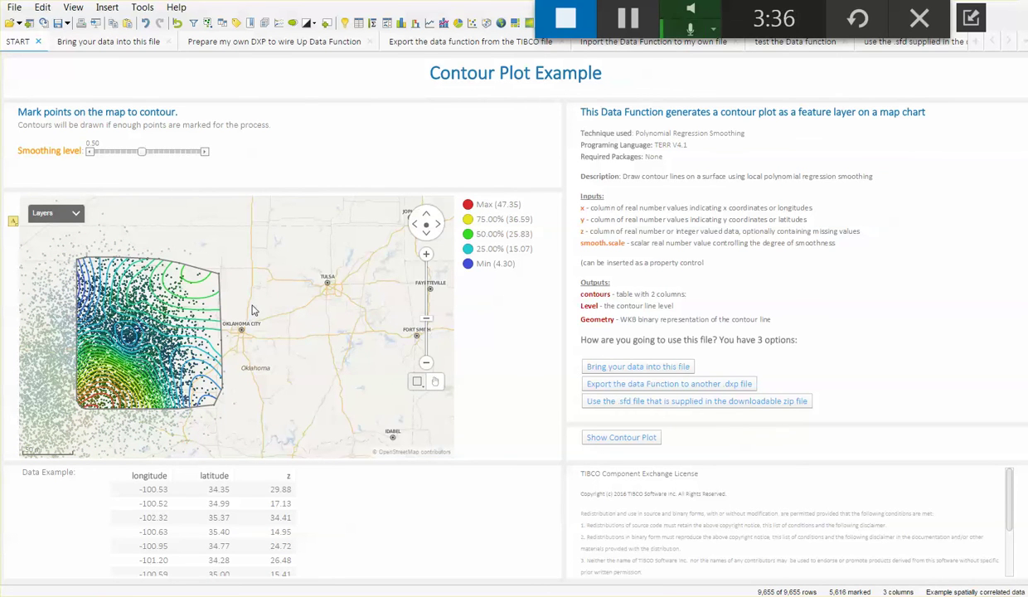
pyautogui.moveTo(51, 270); pyautogui.dragTo(222, 437)
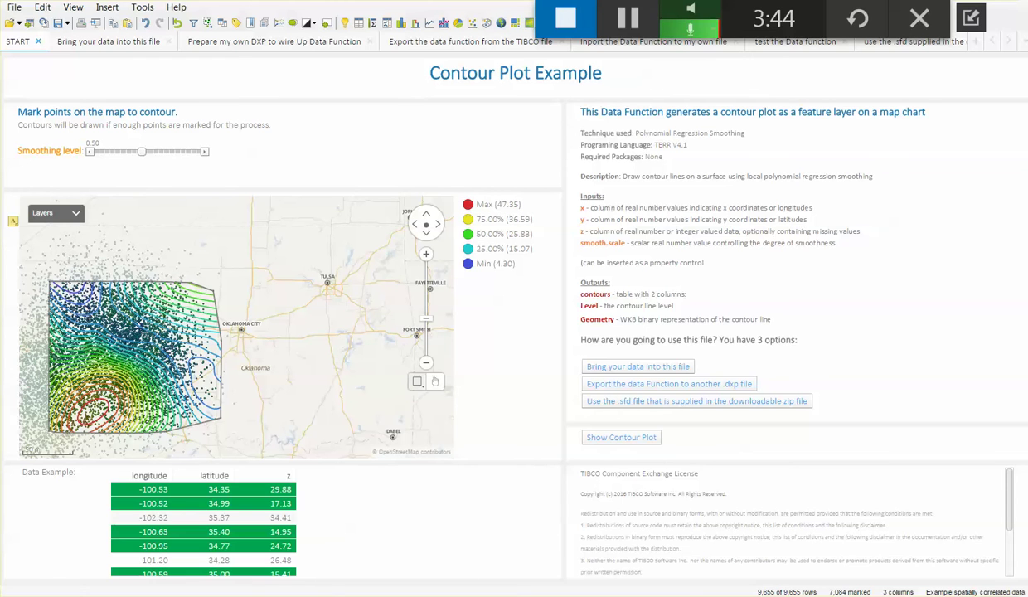
pyautogui.click(291, 585)
# Limit the x, y and z inputs to the 30 marked rows and apply the changes.
pyautogui.click(222, 197)
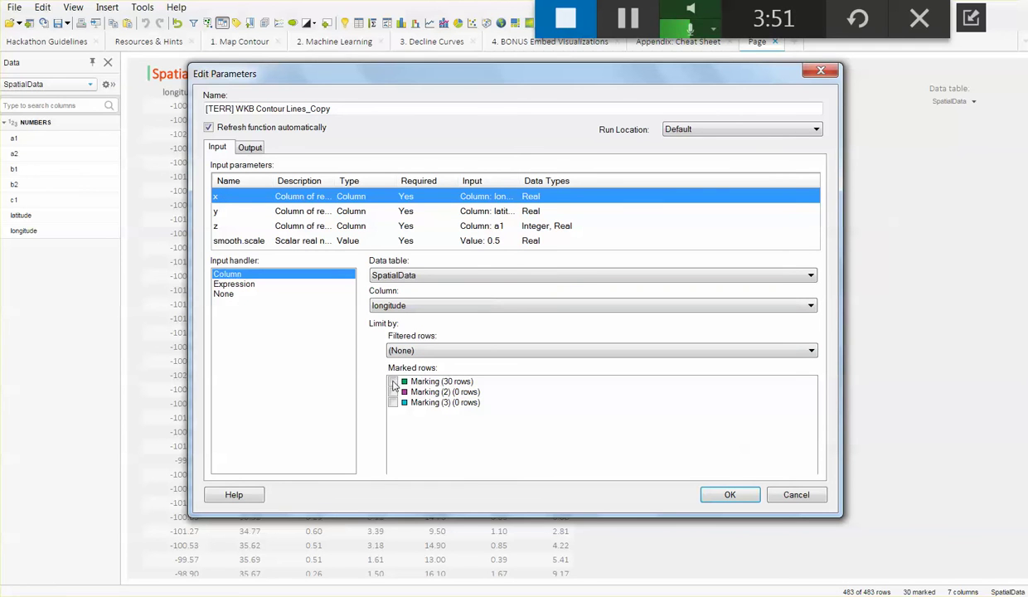
pyautogui.click(393, 382)
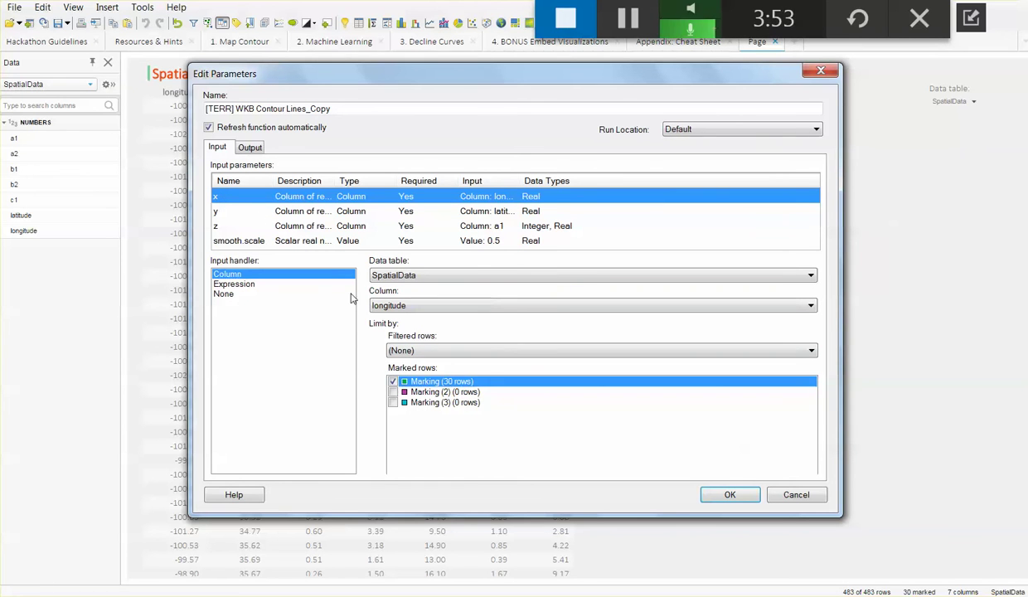
pyautogui.click(233, 210)
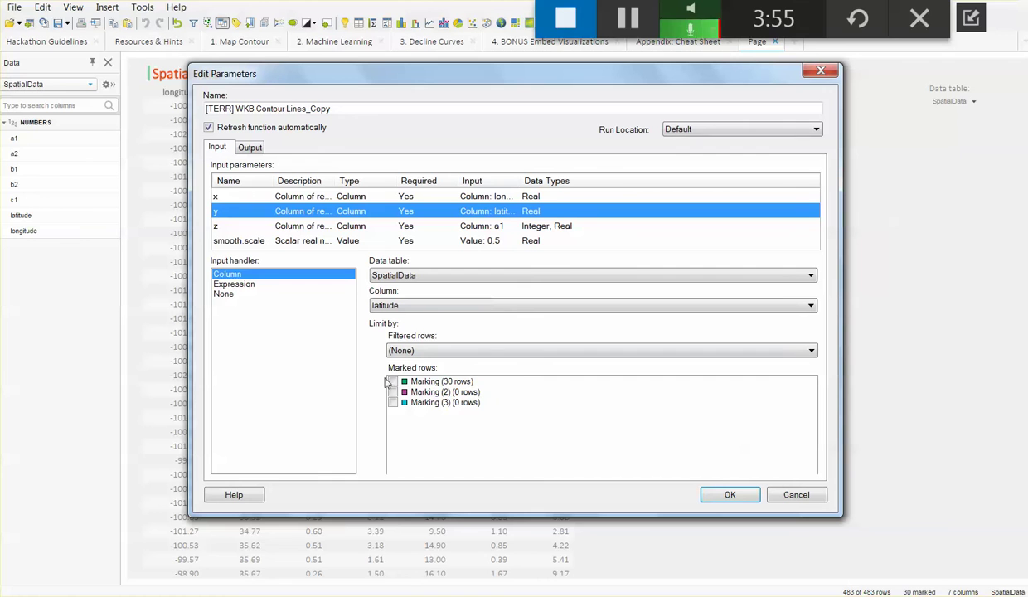
pyautogui.click(393, 382)
pyautogui.click(230, 225)
pyautogui.click(393, 382)
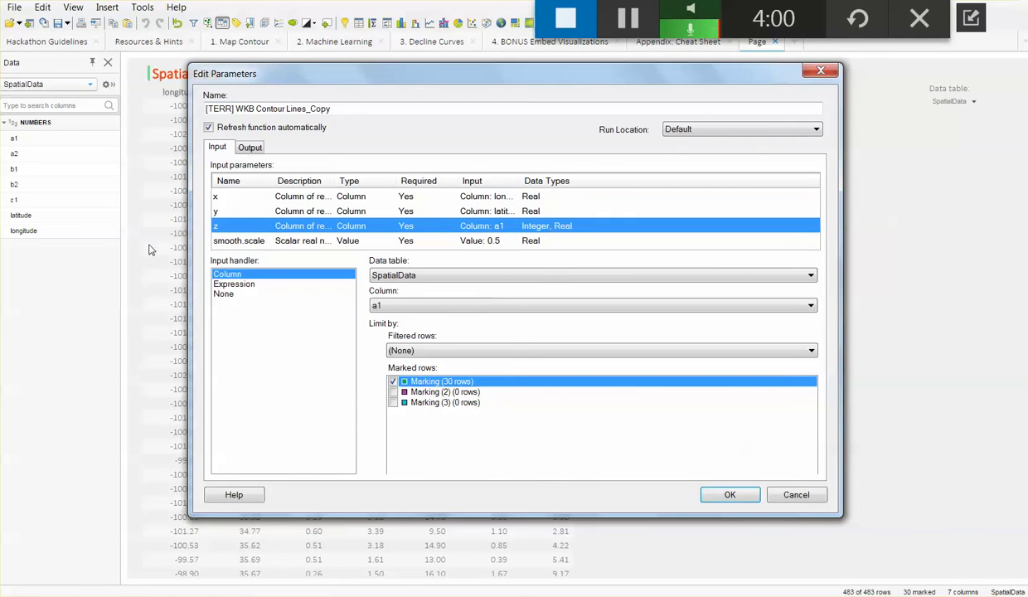
pyautogui.click(730, 496)
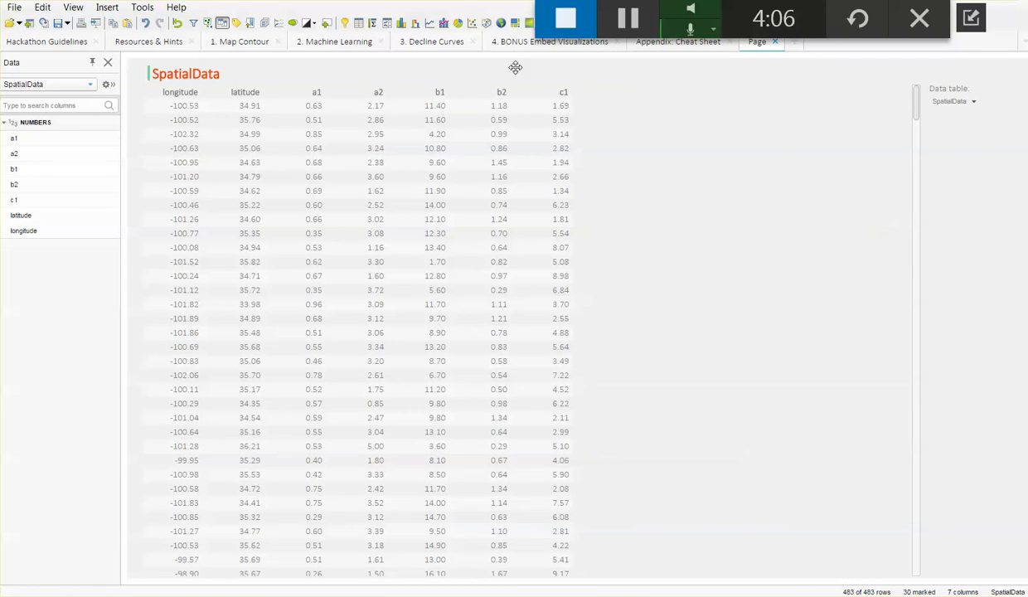
pyautogui.click(501, 22)
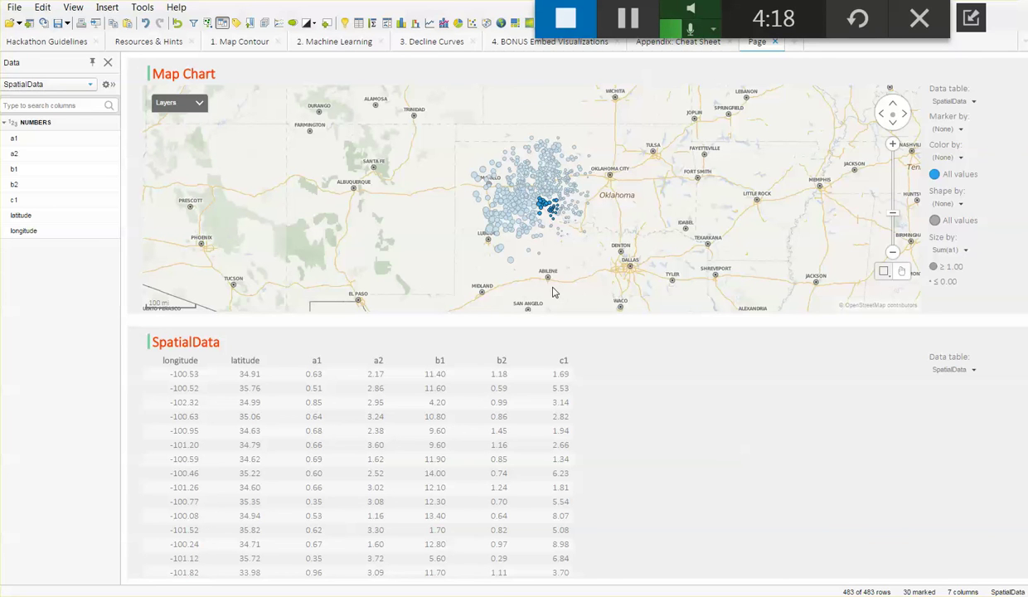
# Add the Contour Lines table's Geometry column as a layer on the map chart.
pyautogui.click(91, 85)
pyautogui.click(42, 161)
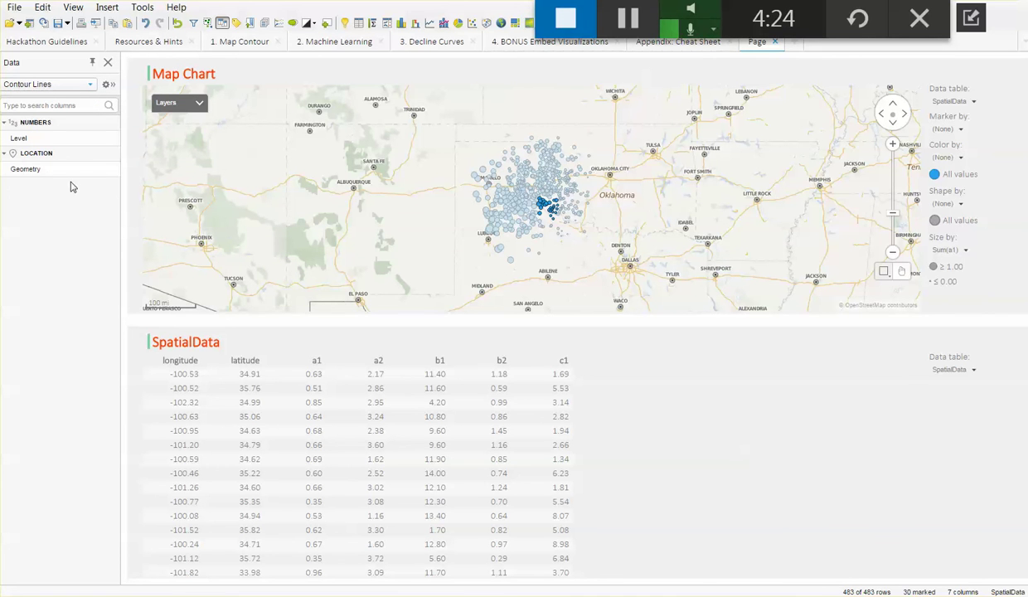
pyautogui.moveTo(39, 169); pyautogui.dragTo(611, 199)
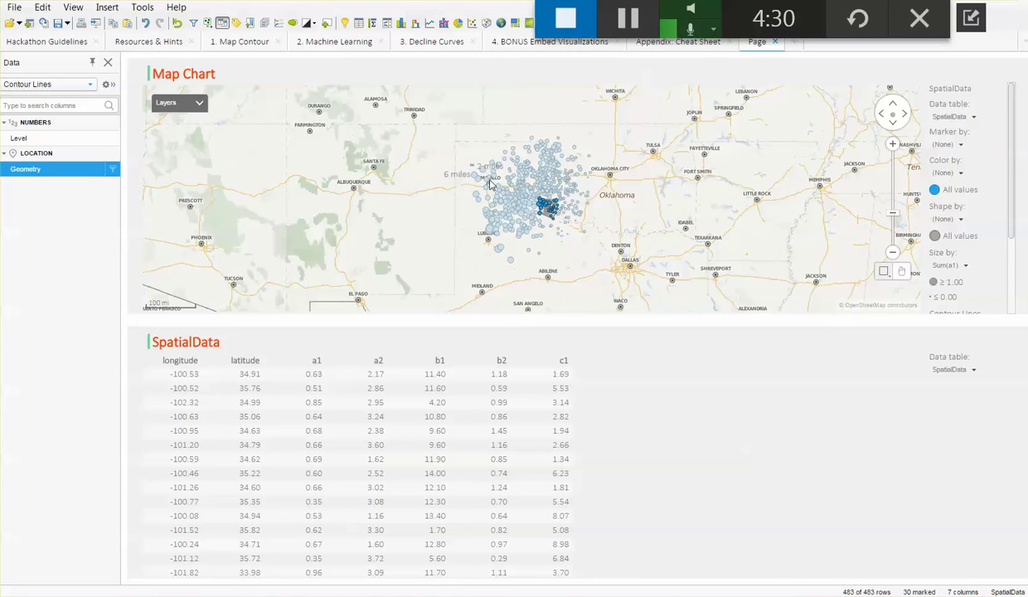
# Mark 334 wells in the point cluster using two marquee rectangles.
pyautogui.moveTo(466, 161); pyautogui.dragTo(543, 237)
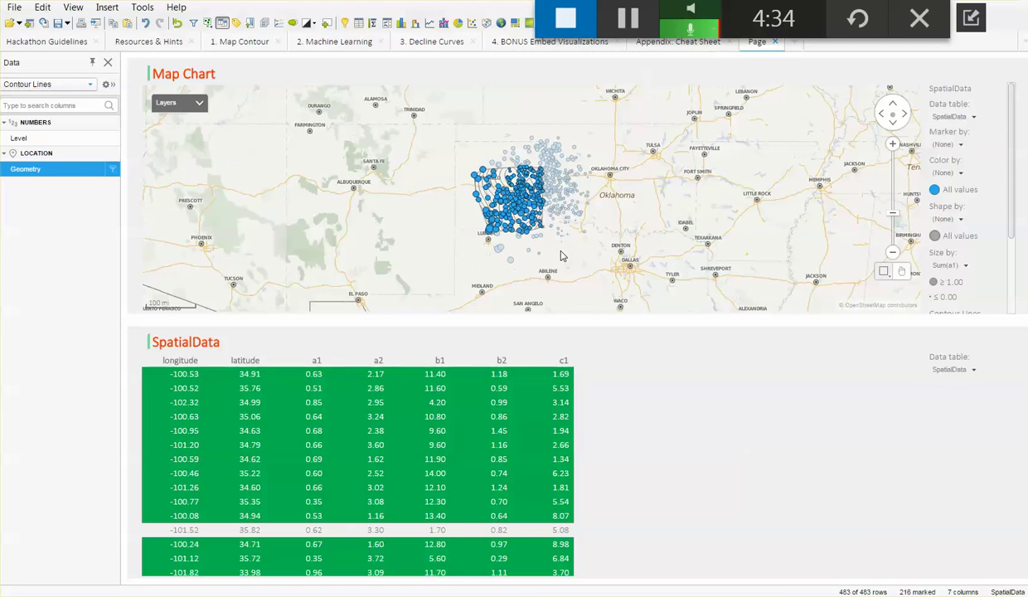
pyautogui.moveTo(498, 112); pyautogui.dragTo(600, 218)
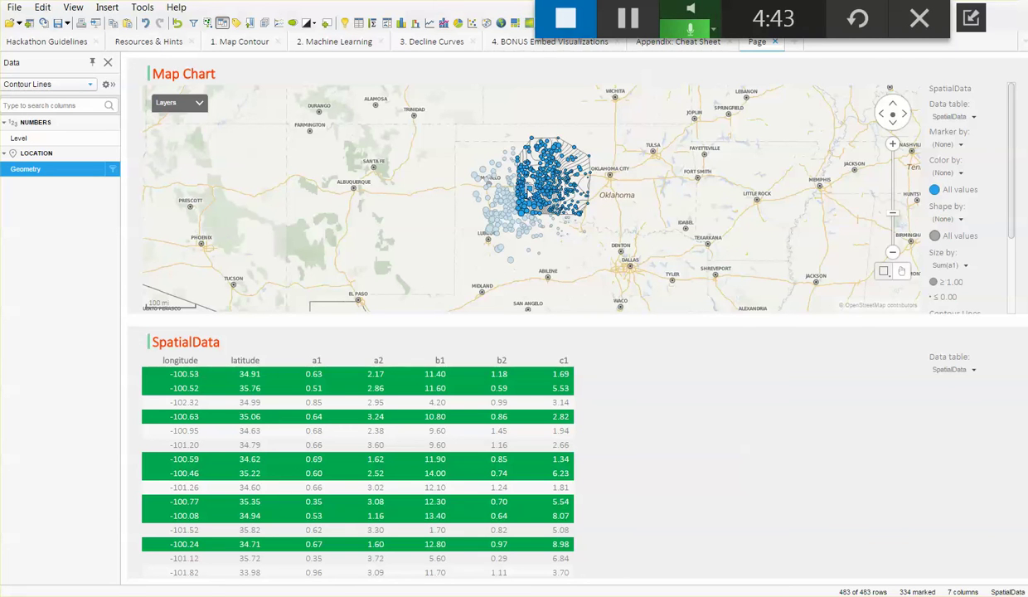
pyautogui.rightClick(632, 122)
# Colour the Contour Lines layer by Level with a five-point gradient.
pyautogui.click(686, 426)
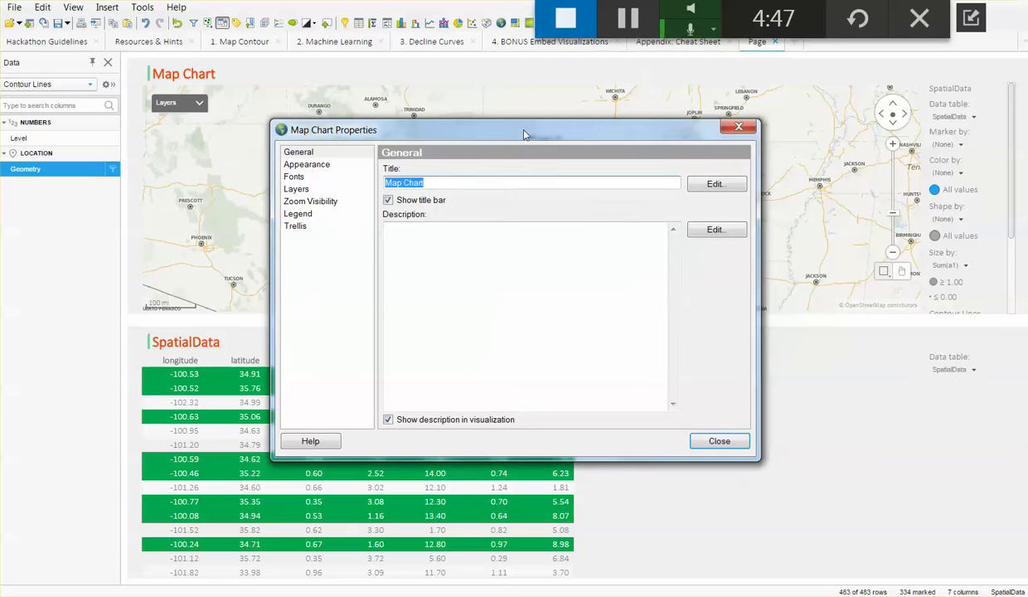
pyautogui.moveTo(511, 129); pyautogui.dragTo(755, 104)
pyautogui.click(539, 163)
pyautogui.click(745, 185)
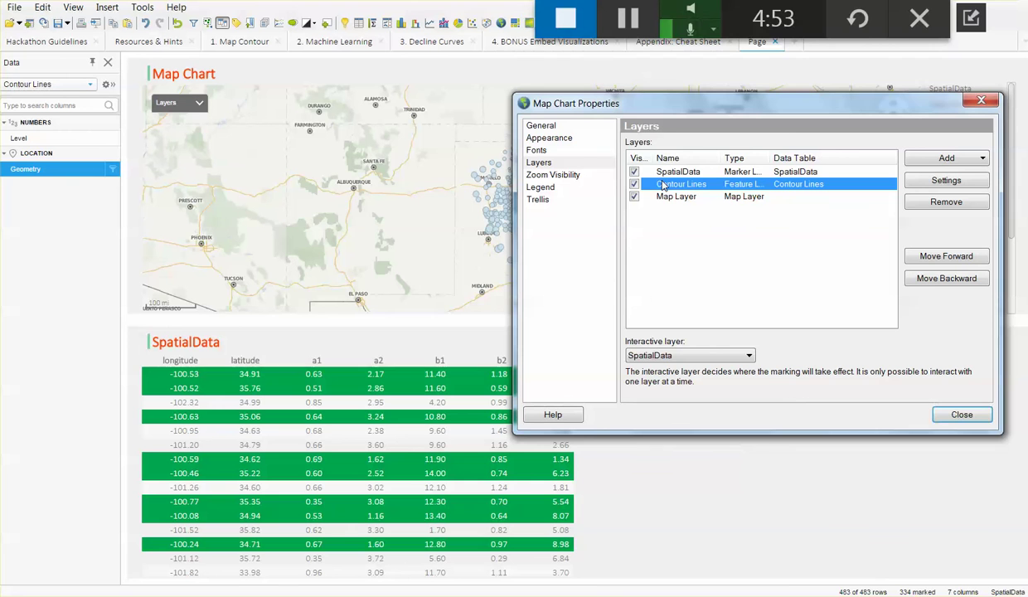
pyautogui.click(909, 183)
pyautogui.moveTo(698, 127); pyautogui.dragTo(934, 104)
pyautogui.click(534, 182)
pyautogui.click(644, 165)
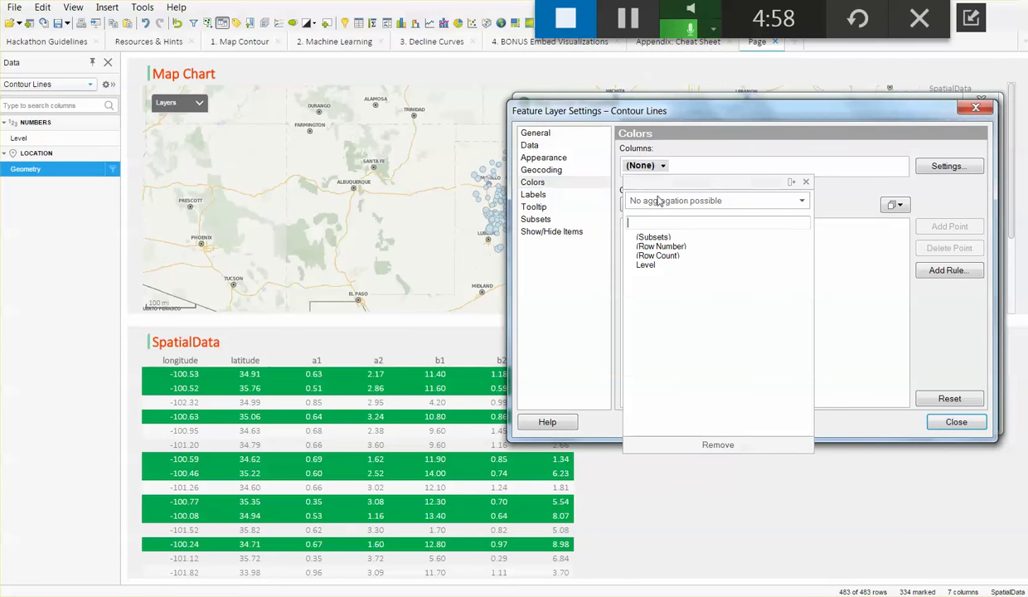
pyautogui.click(650, 264)
pyautogui.click(879, 236)
pyautogui.click(937, 232)
pyautogui.click(937, 231)
pyautogui.click(937, 232)
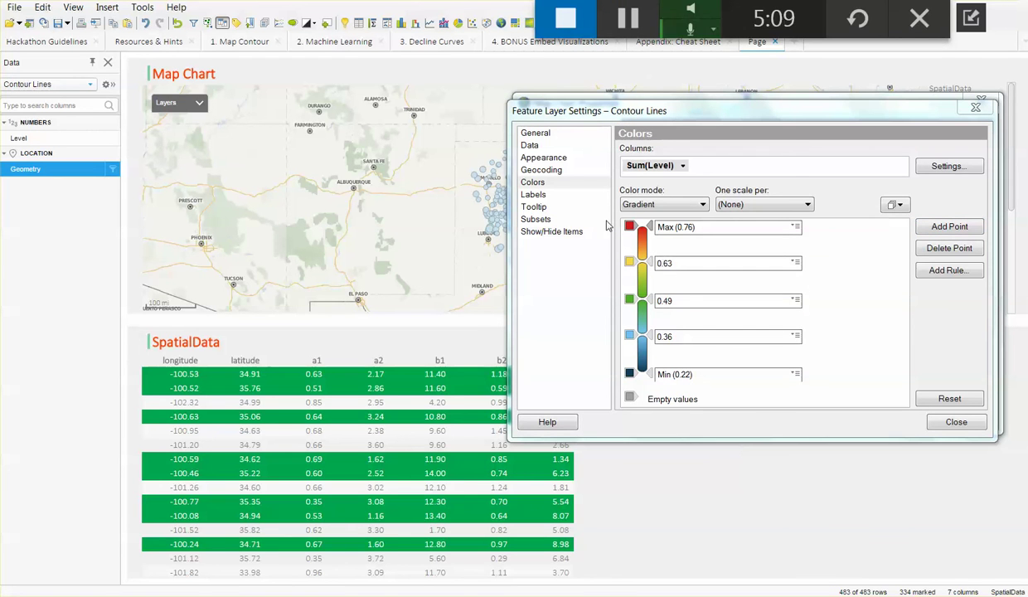
# Set the contour layer's line weight to 2 and close its settings.
pyautogui.click(540, 157)
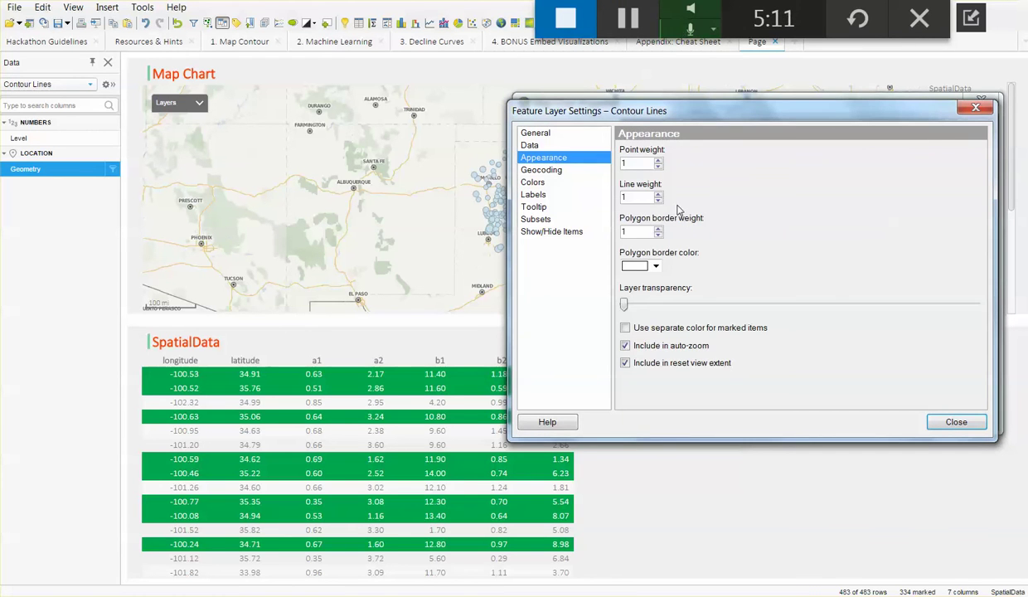
pyautogui.click(658, 194)
pyautogui.click(659, 194)
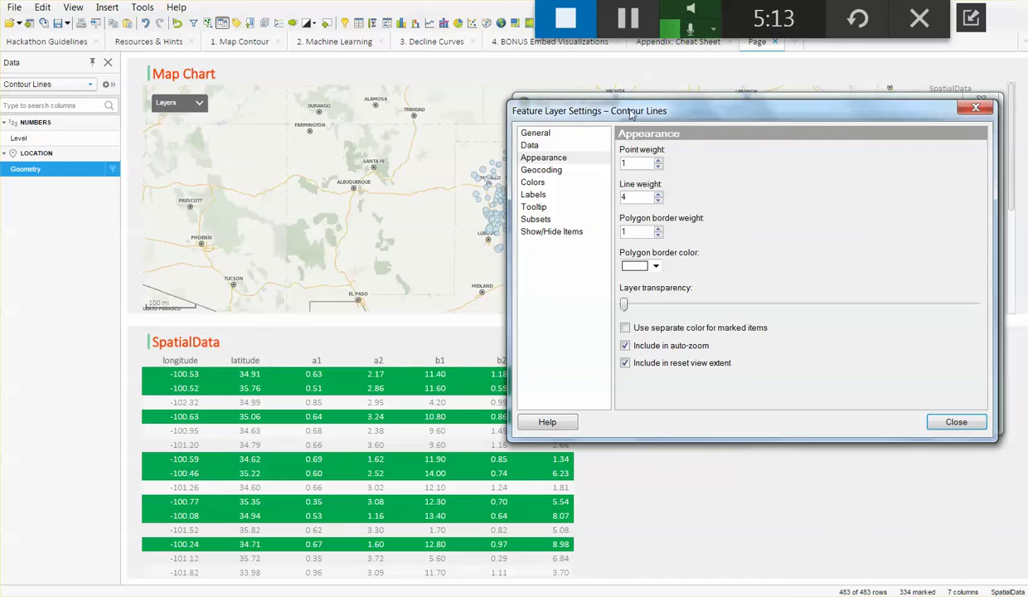
pyautogui.moveTo(629, 101); pyautogui.dragTo(662, 220)
pyautogui.moveTo(639, 109); pyautogui.dragTo(167, 277)
pyautogui.click(692, 319)
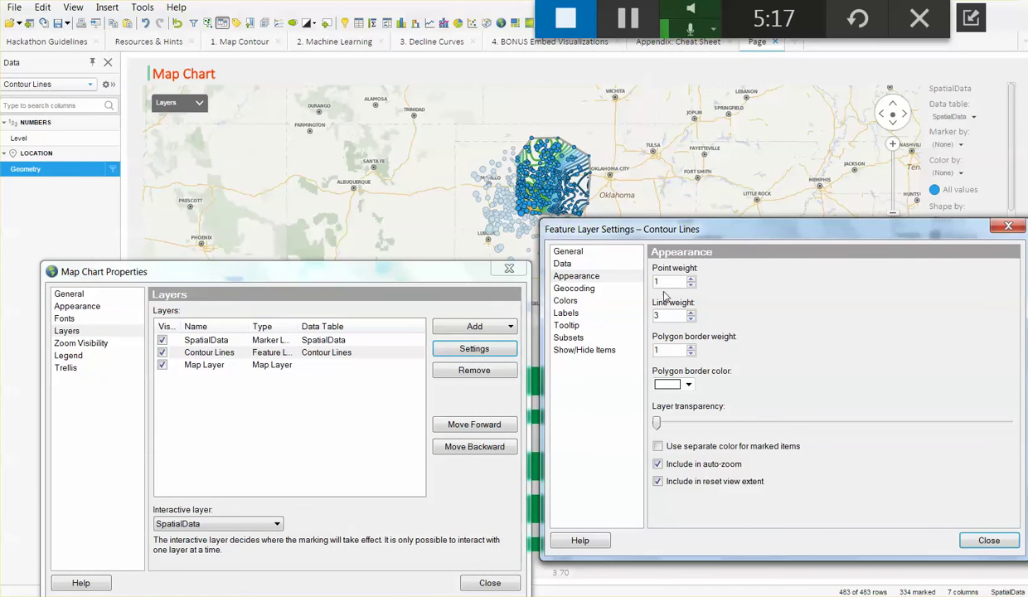
pyautogui.click(691, 320)
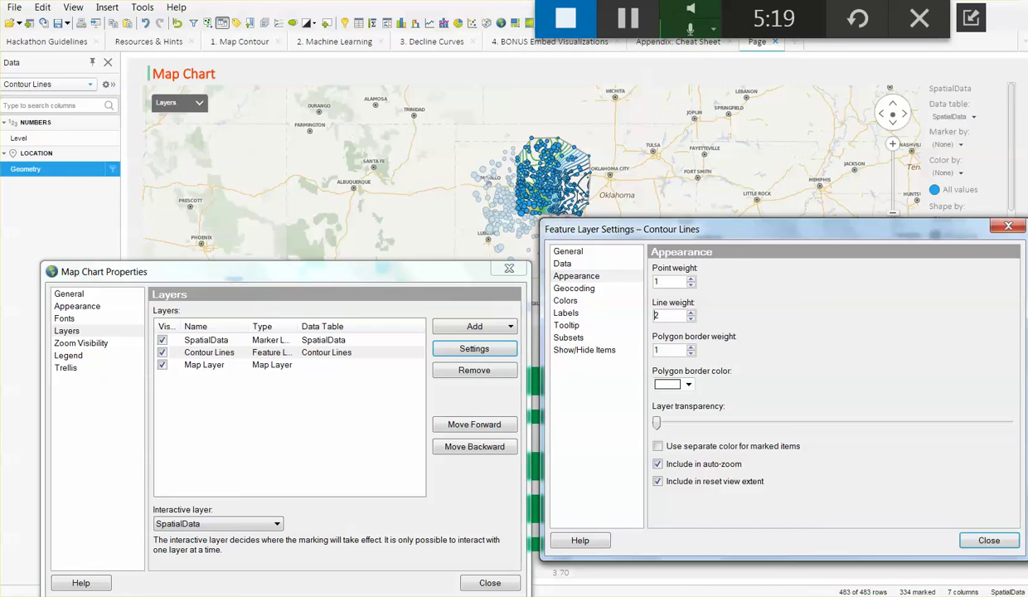
pyautogui.click(987, 541)
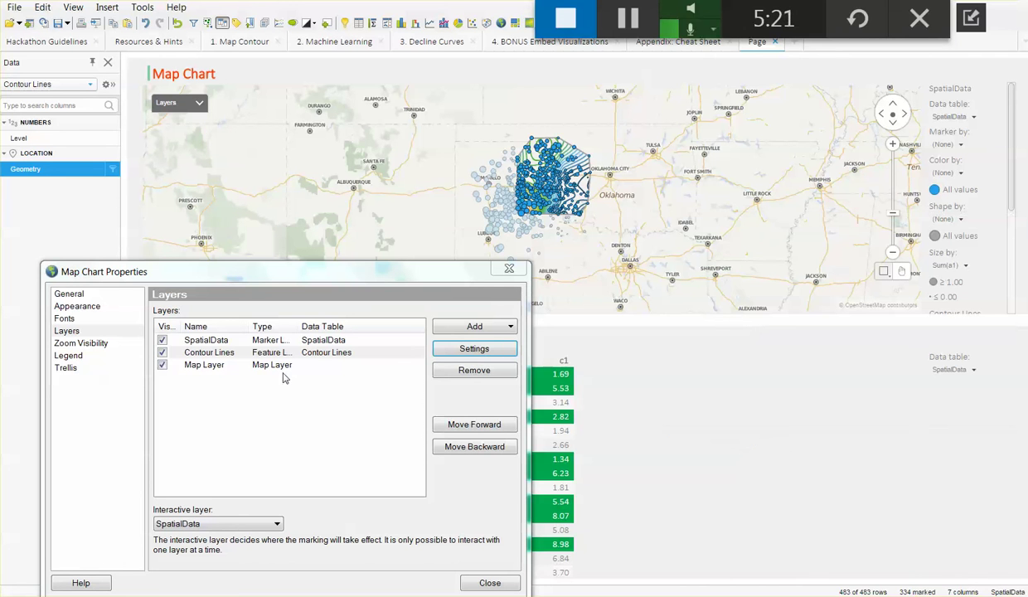
# Shrink the SpatialData layer's markers to small dots.
pyautogui.click(223, 342)
pyautogui.click(452, 350)
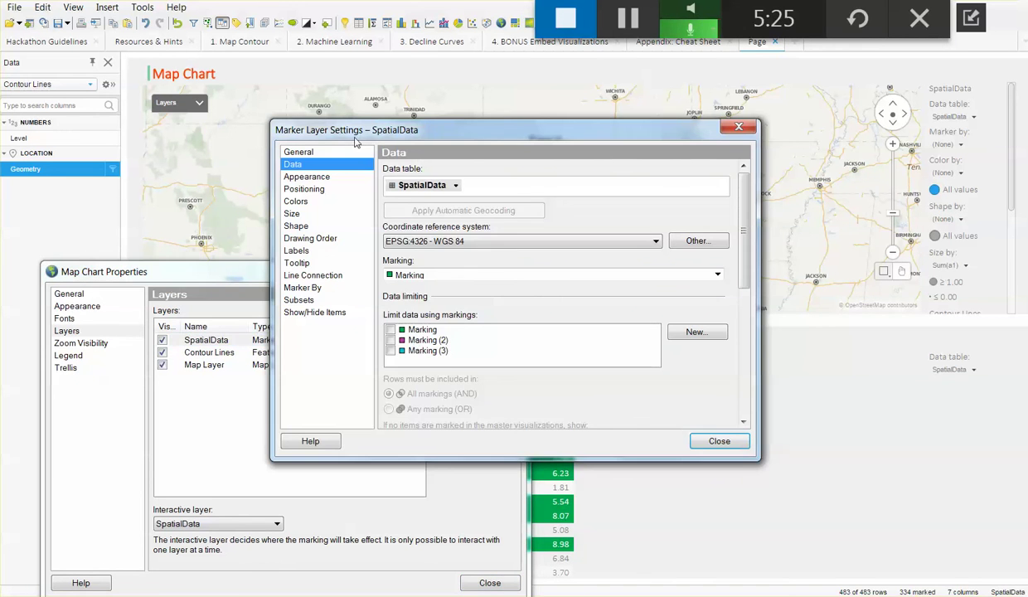
pyautogui.moveTo(356, 142); pyautogui.dragTo(133, 262)
pyautogui.click(111, 334)
pyautogui.moveTo(200, 304); pyautogui.dragTo(184, 304)
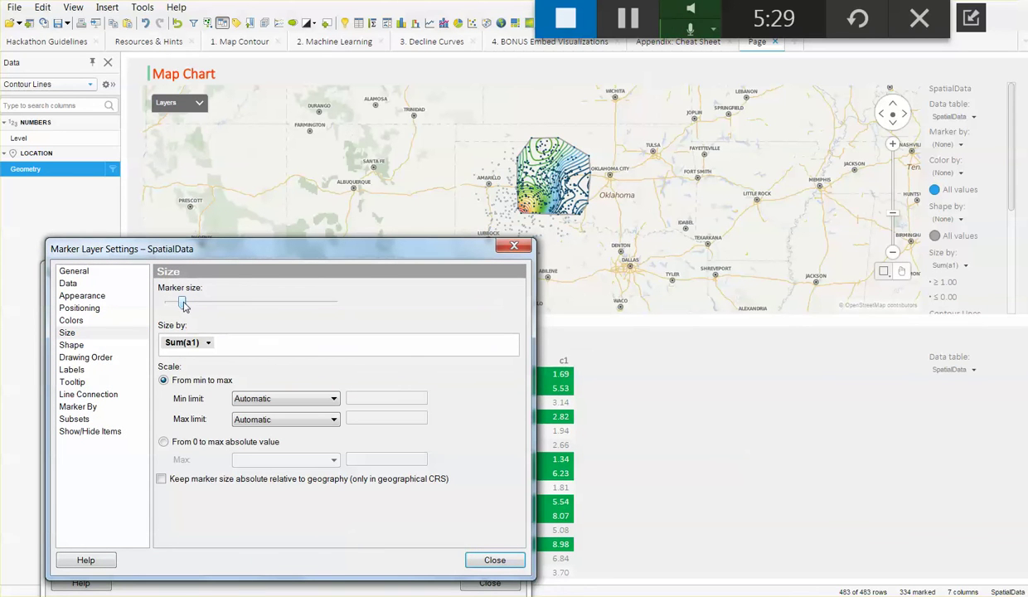
# Color the SpatialData markers by a1 with a five-point red-to-navy gradient, then close both dialogs.
pyautogui.click(78, 320)
pyautogui.click(201, 304)
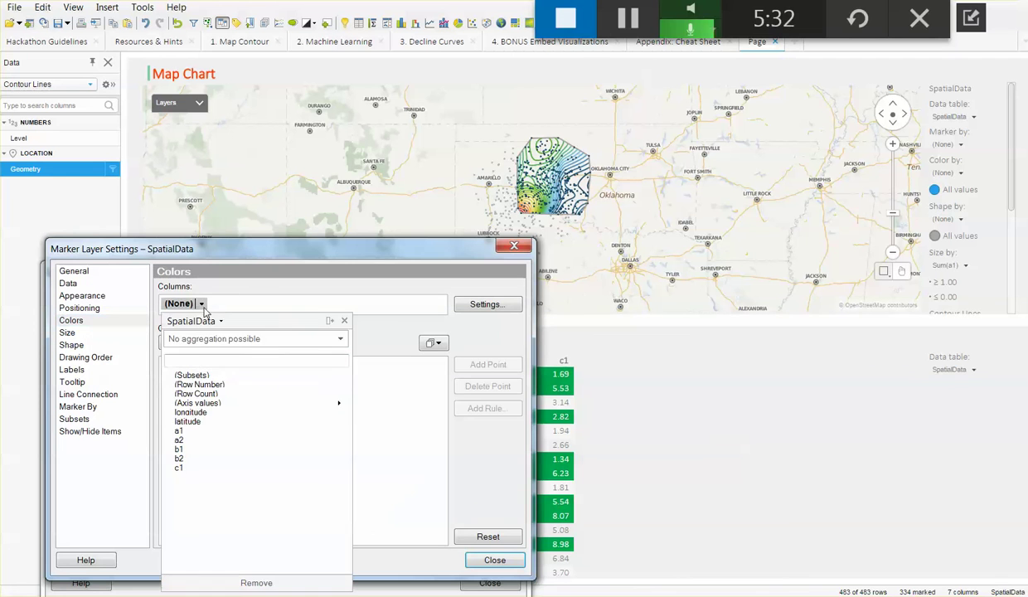
pyautogui.click(180, 431)
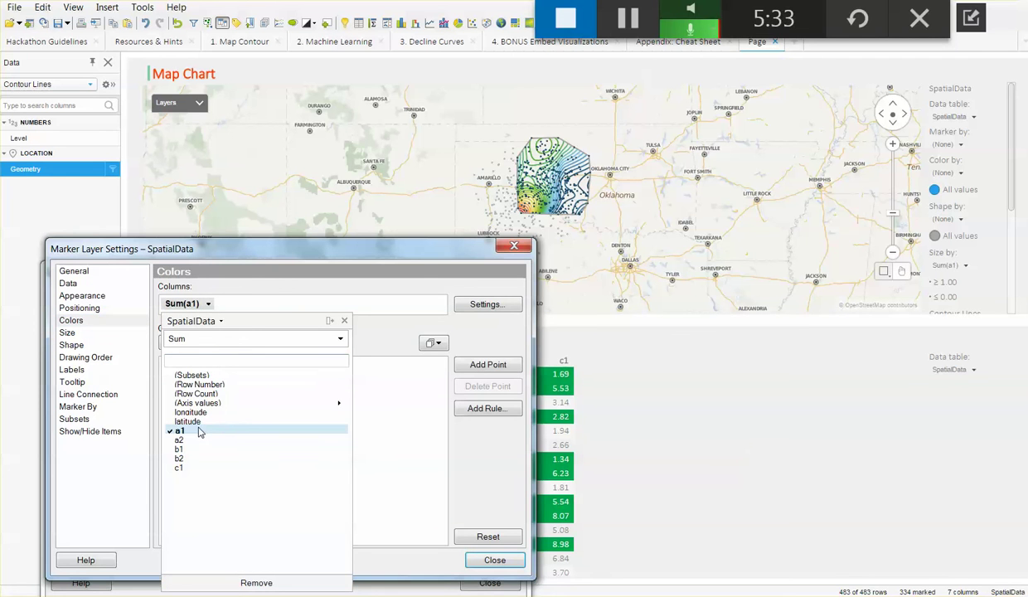
pyautogui.click(491, 365)
pyautogui.click(491, 365)
pyautogui.click(501, 367)
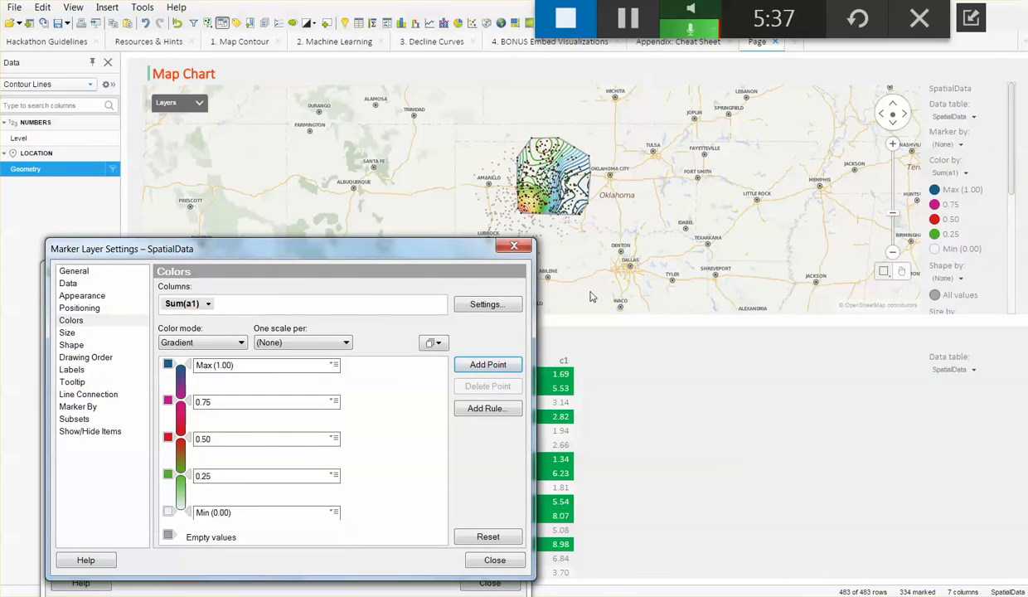
pyautogui.click(434, 343)
pyautogui.click(597, 448)
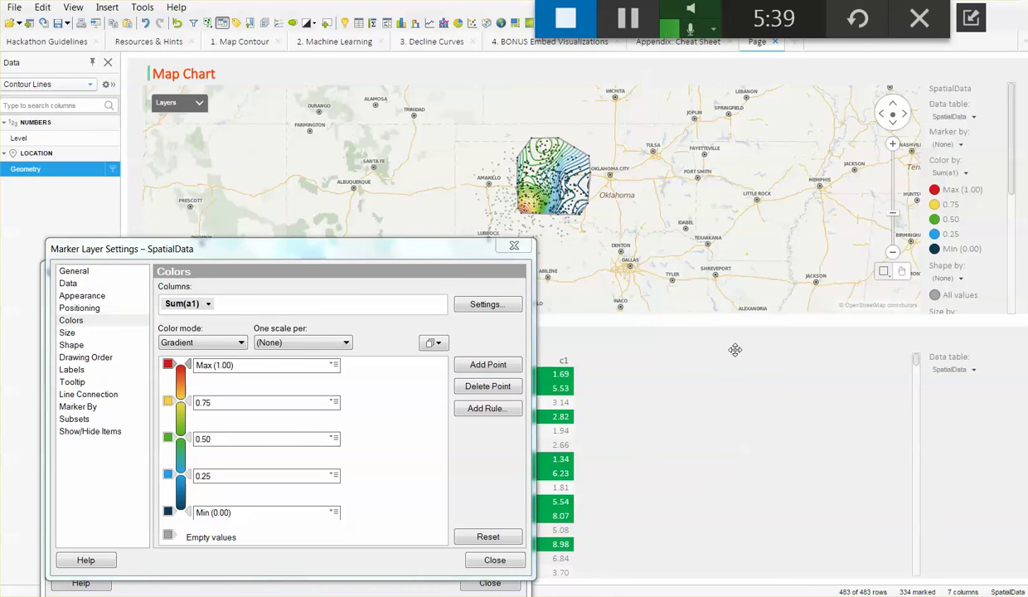
pyautogui.click(494, 561)
pyautogui.click(492, 582)
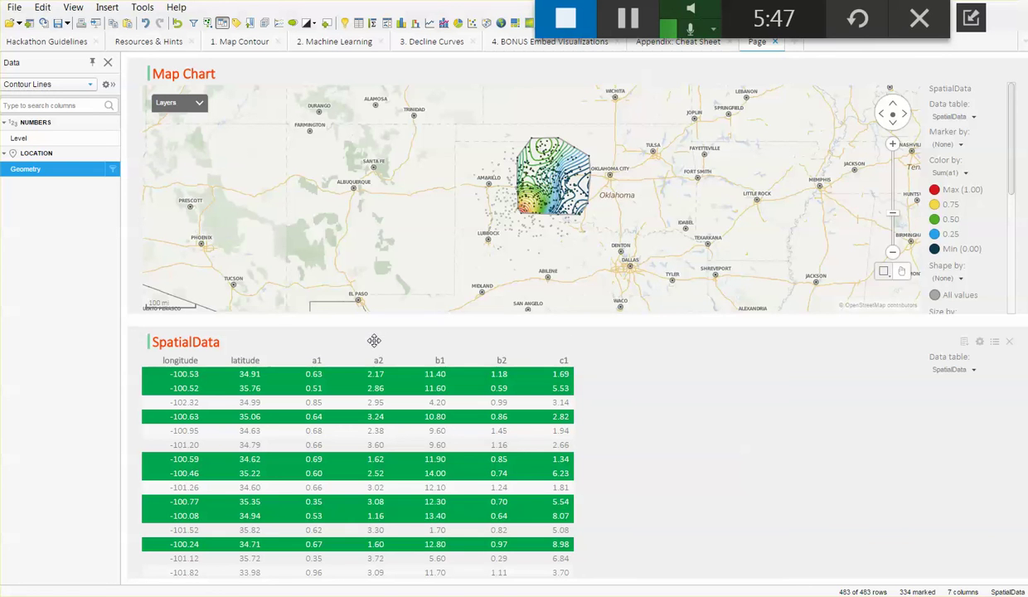
# Select the CartoDB Light tile URL on the GeoAnalytics Resources page, then return to Spotfire.
pyautogui.hotkey('alt', 'Tab')
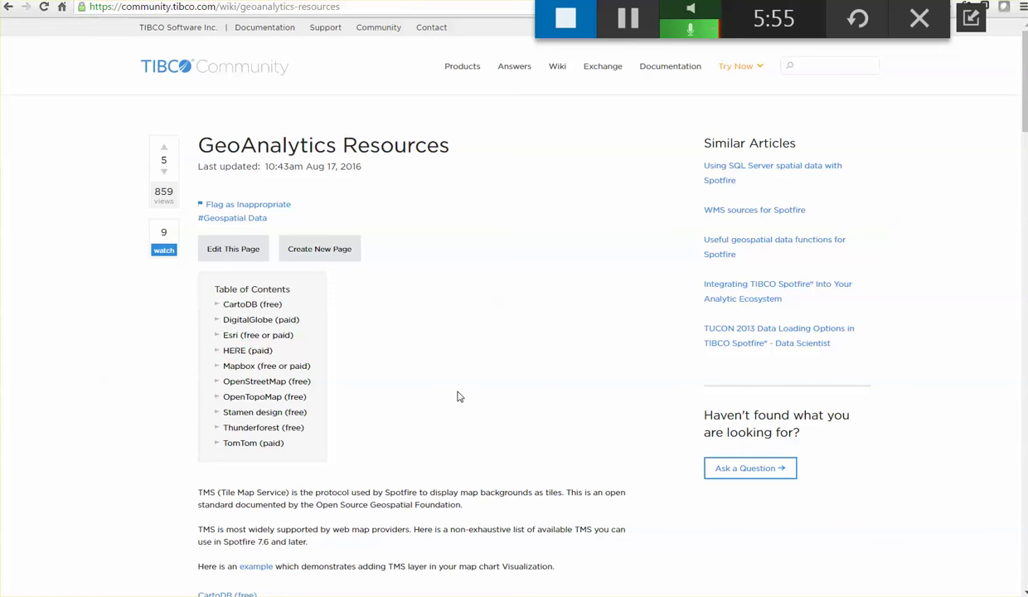
pyautogui.scroll(-3, 456, 398)
pyautogui.scroll(-3, 457, 398)
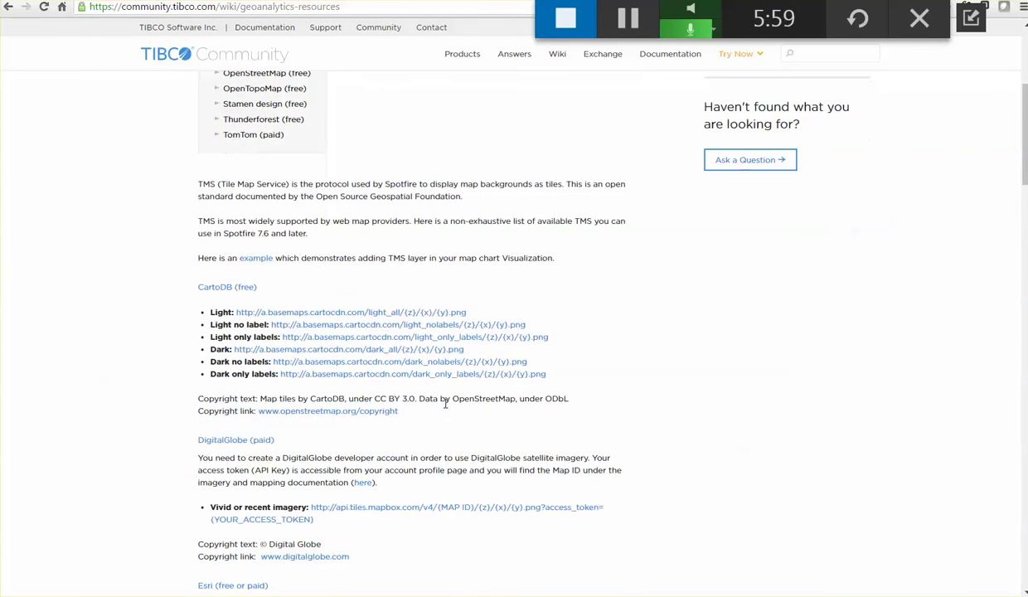
pyautogui.scroll(-1, 401, 406)
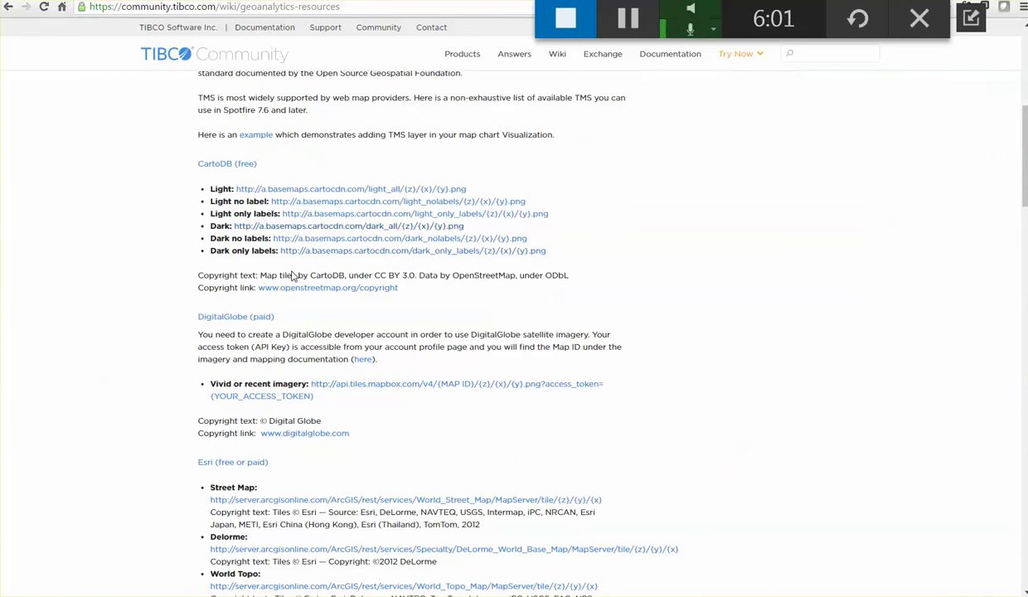
pyautogui.moveTo(466, 189); pyautogui.dragTo(236, 189)
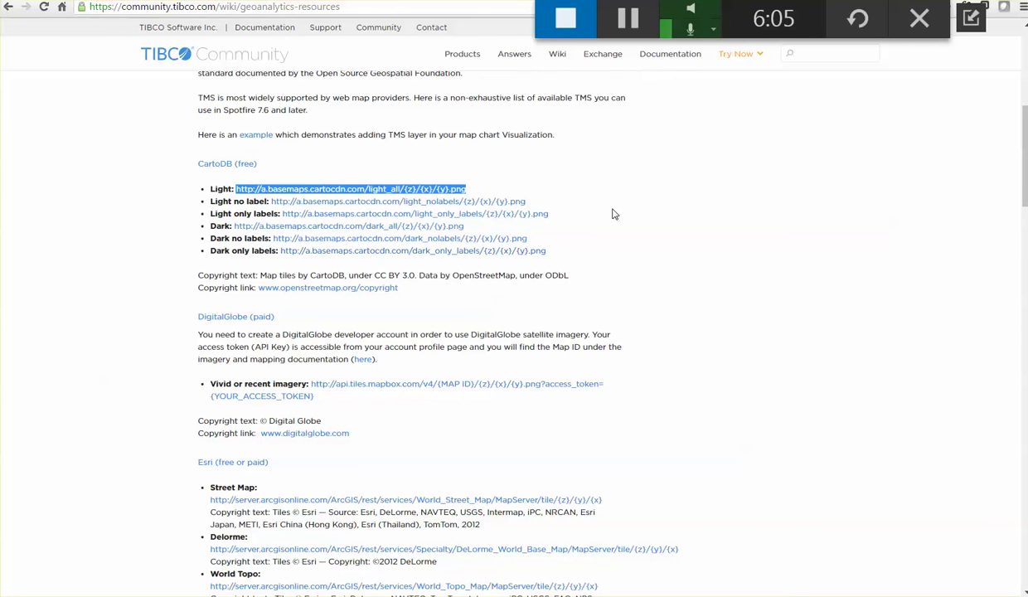
pyautogui.hotkey('alt', 'Tab')
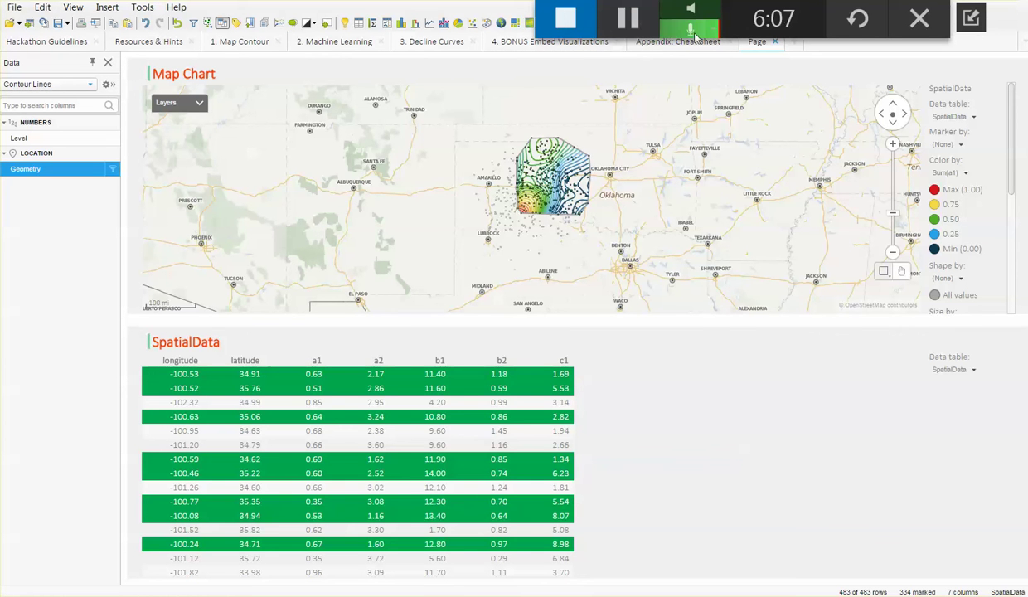
# Add a TMS basemap layer to the map chart using the pasted watercolor tile URL.
pyautogui.rightClick(334, 128)
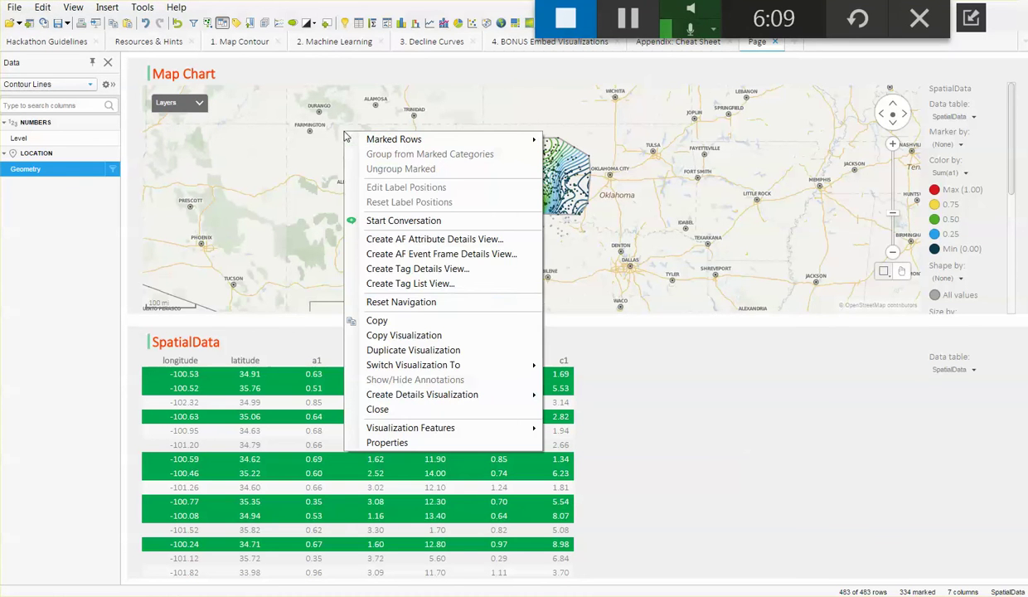
pyautogui.click(423, 431)
pyautogui.click(290, 189)
pyautogui.click(675, 185)
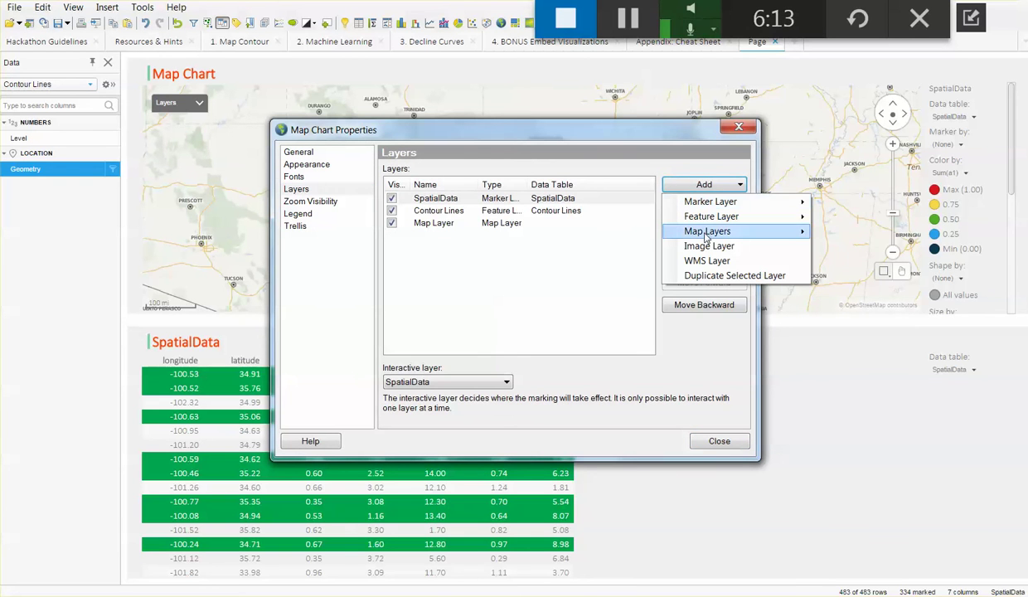
pyautogui.moveTo(696, 232)
pyautogui.click(852, 245)
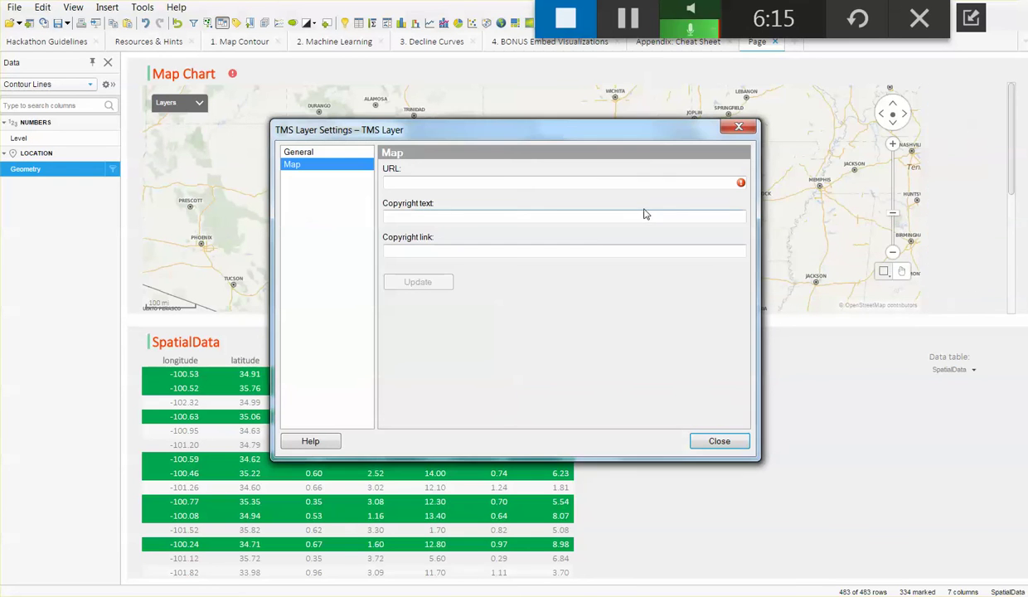
pyautogui.click(478, 182)
pyautogui.write('http://c.tile.stamen.com/watercolor/{z}/{x}/{y}.png')
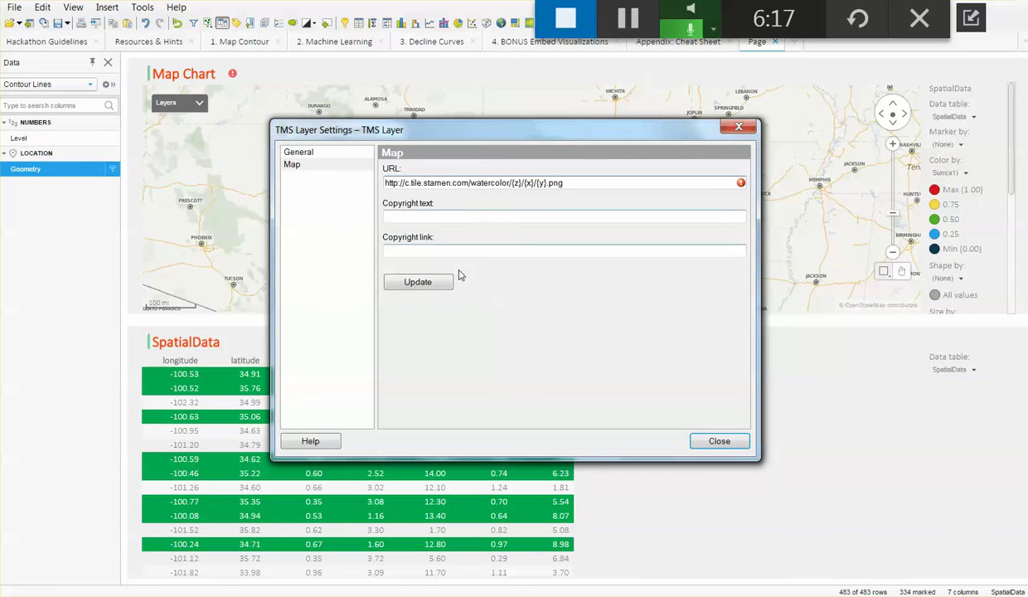
pyautogui.click(441, 281)
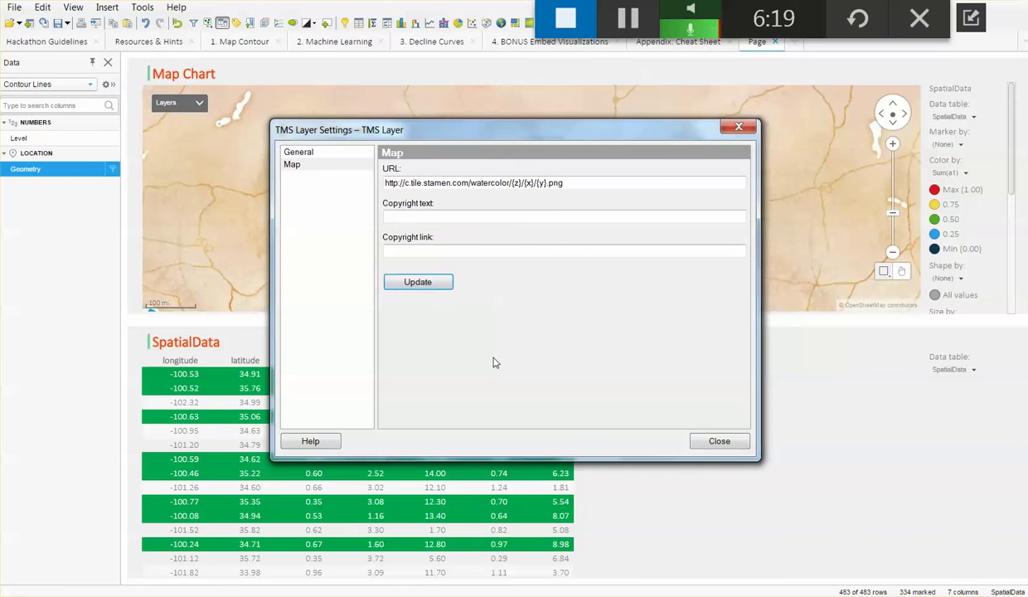
pyautogui.click(704, 441)
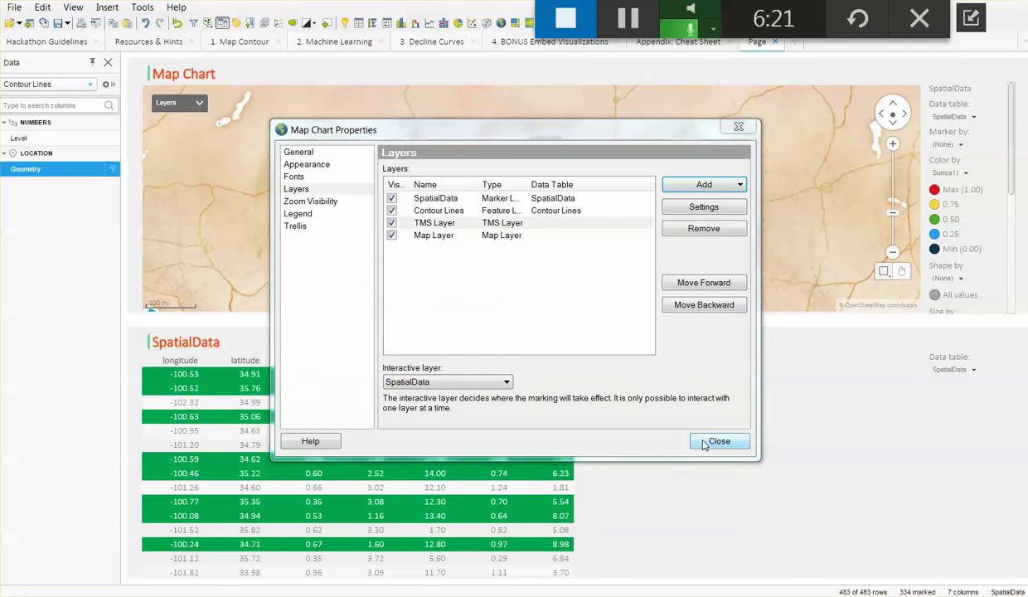
pyautogui.click(701, 441)
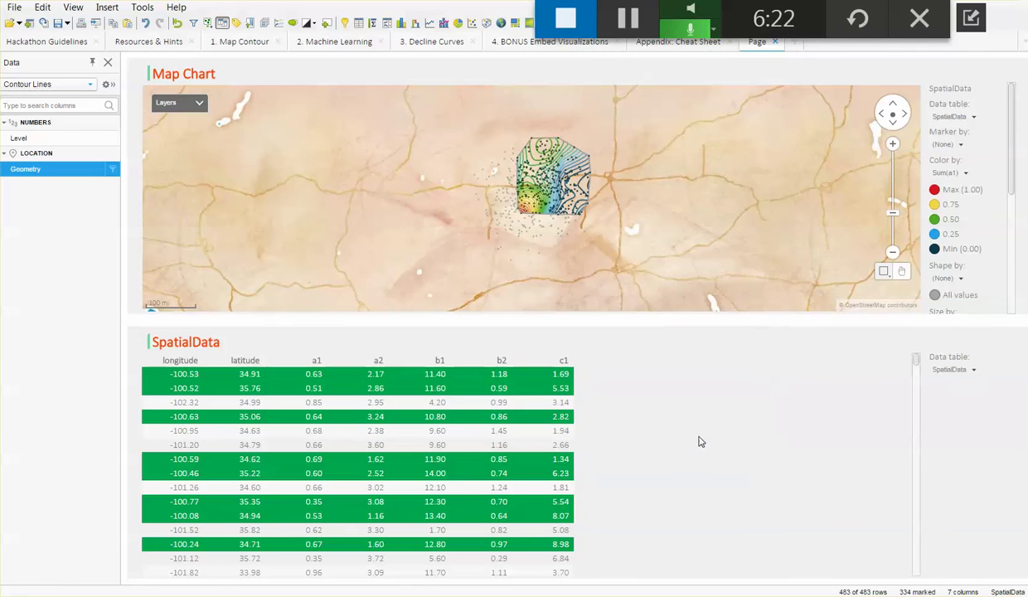
# Zoom in on the contours and mark a new group of 333 map points.
pyautogui.click(893, 144)
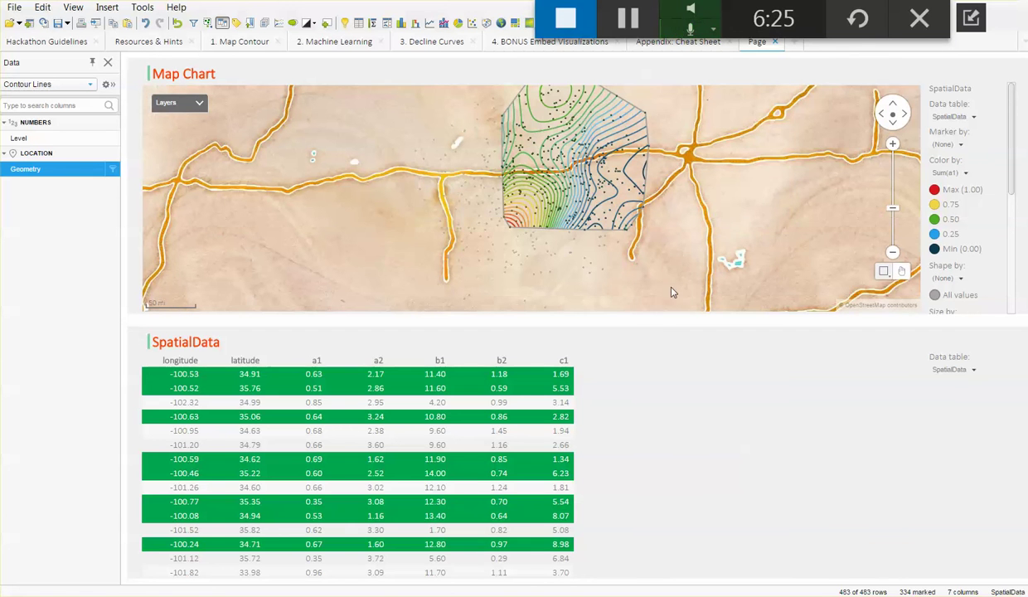
pyautogui.click(681, 272)
pyautogui.moveTo(682, 272); pyautogui.dragTo(441, 145)
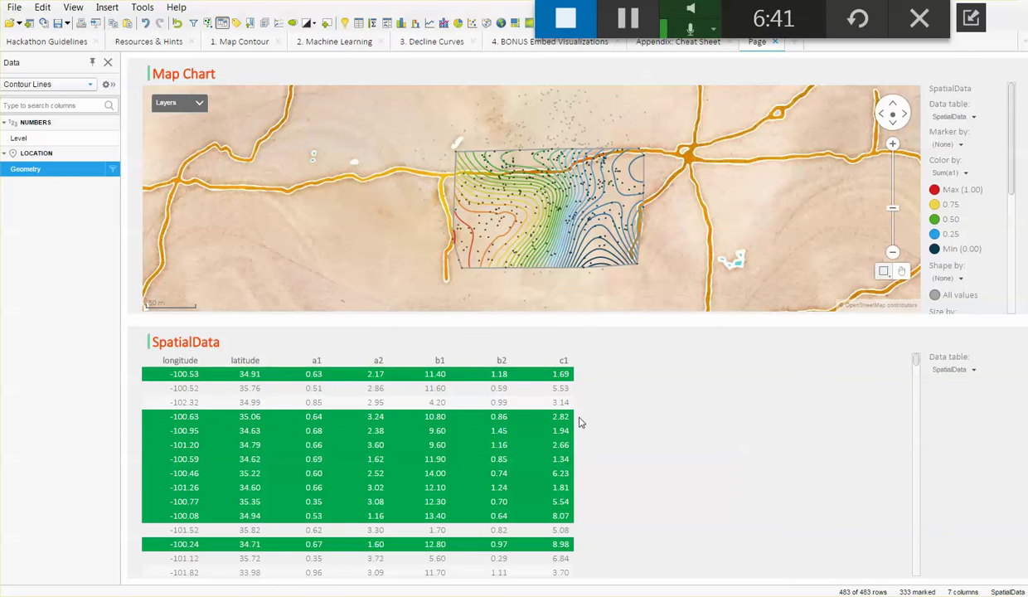
# Add an empty Text Area visualization to the page.
pyautogui.click(628, 18)
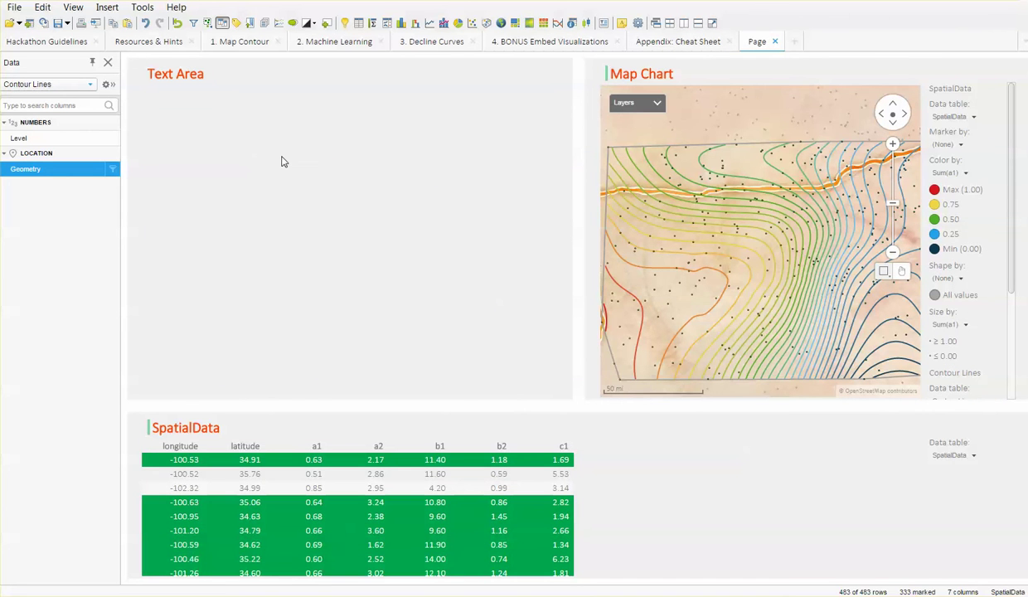
# Insert a list box property control in the Text Area, storing the column choice in a new property named Select.
pyautogui.rightClick(282, 162)
pyautogui.click(348, 164)
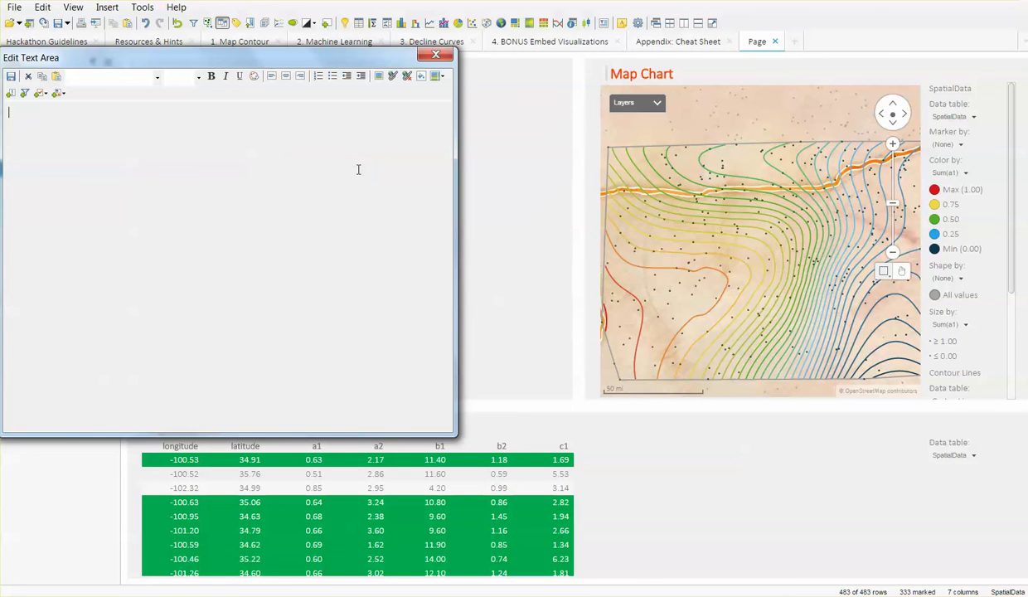
pyautogui.click(40, 94)
pyautogui.click(64, 166)
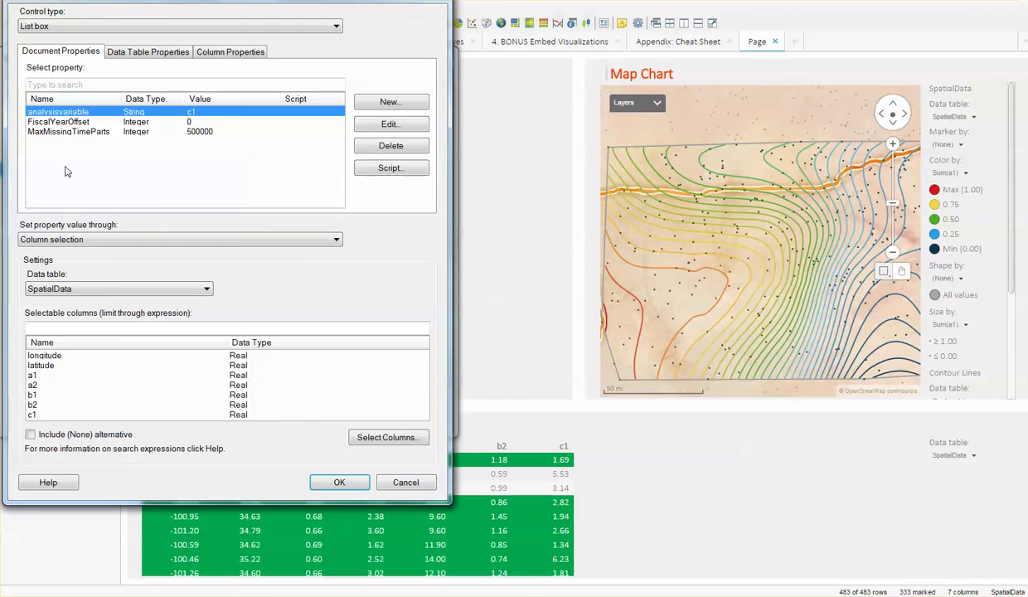
pyautogui.click(365, 434)
pyautogui.click(672, 169)
pyautogui.write('Select')
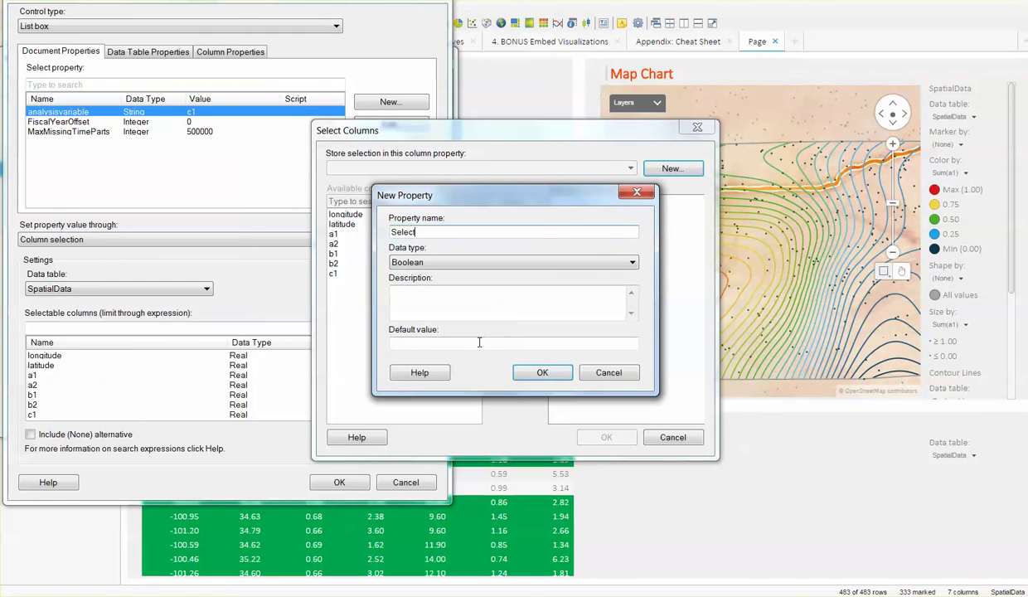
pyautogui.click(478, 340)
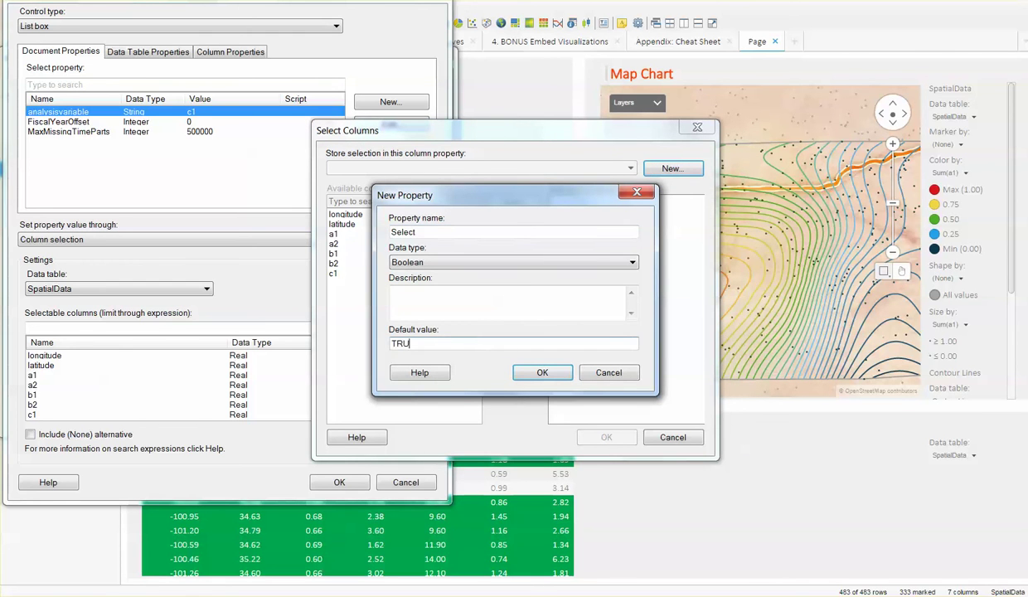
pyautogui.click(518, 371)
# Limit the list box to columns a1, a2, b1, b2, c1, save, and widen the map.
pyautogui.click(554, 201)
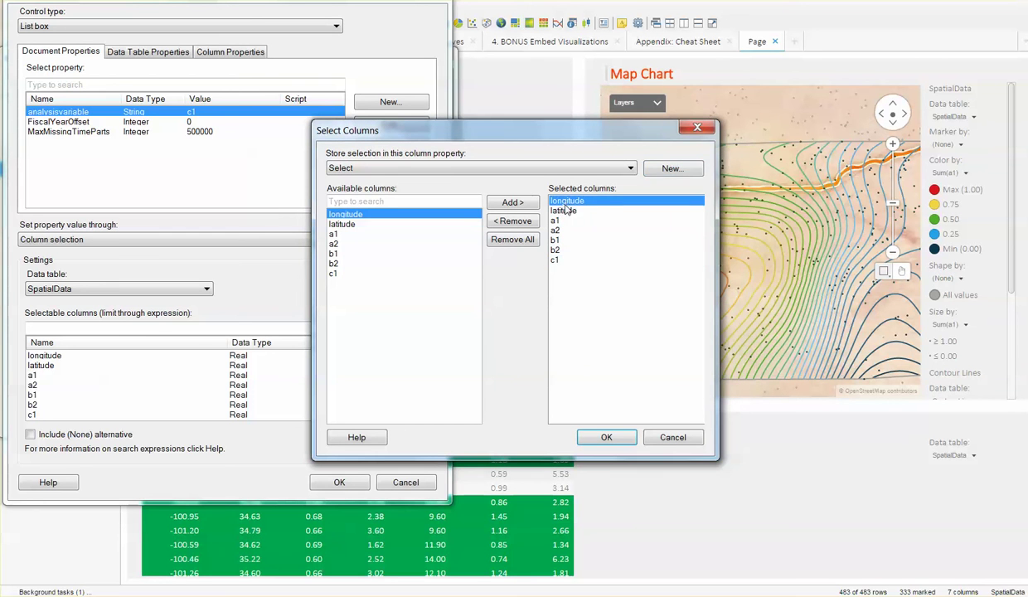
pyautogui.click(510, 221)
pyautogui.click(512, 220)
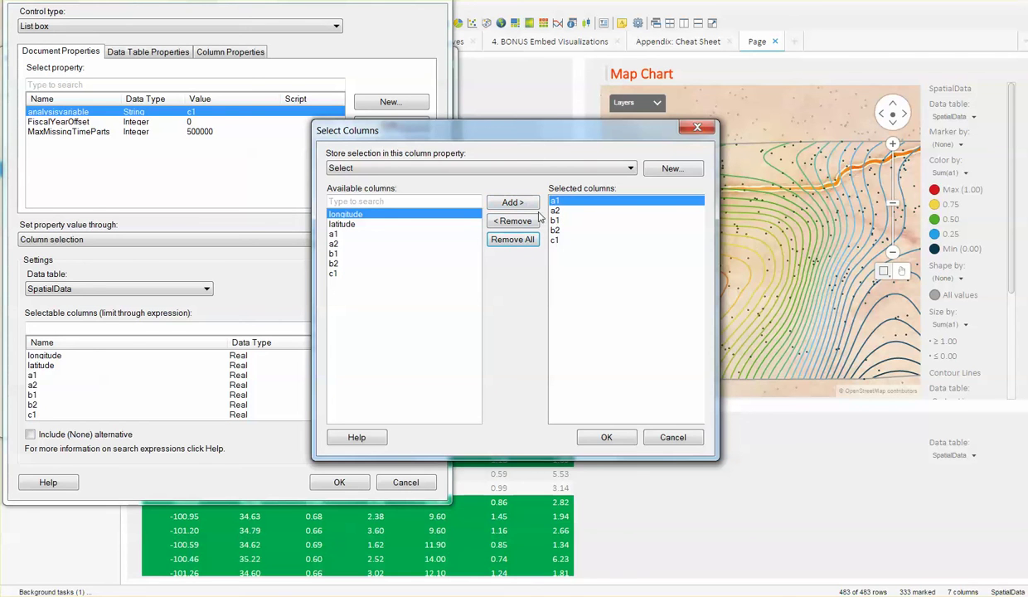
pyautogui.click(604, 436)
pyautogui.click(336, 483)
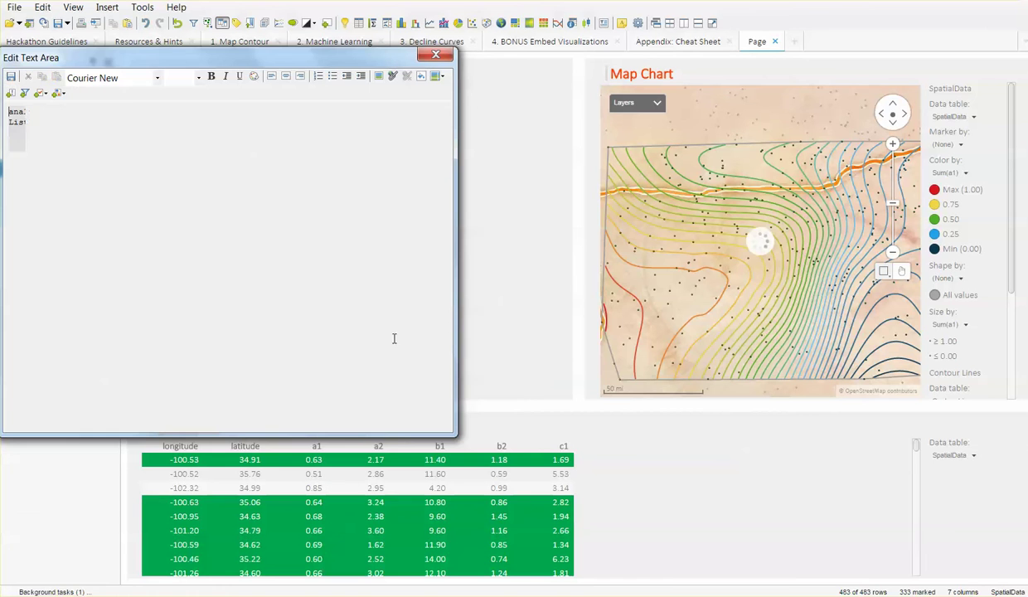
pyautogui.click(435, 55)
pyautogui.click(452, 348)
pyautogui.moveTo(579, 259); pyautogui.dragTo(276, 253)
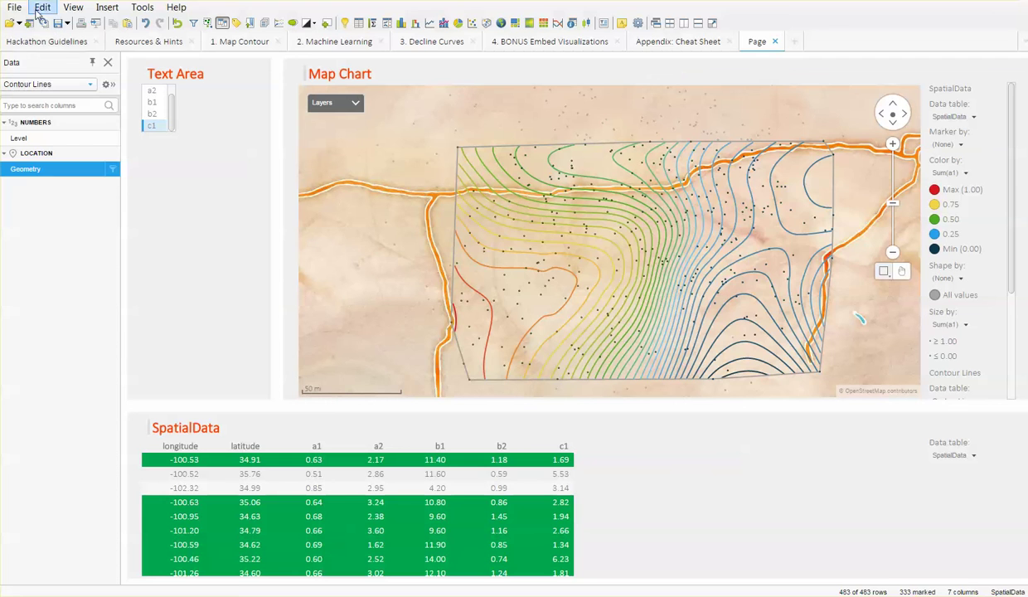
# Set the contour function's z input to the expression [SpatialData].[${analysisvariable}].
pyautogui.click(38, 10)
pyautogui.click(131, 313)
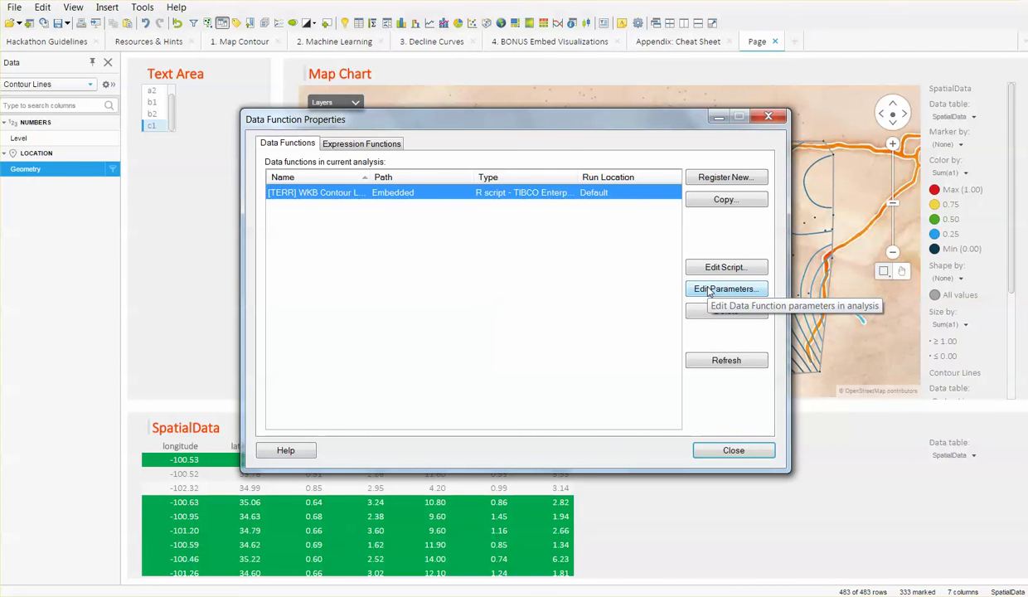
pyautogui.click(709, 291)
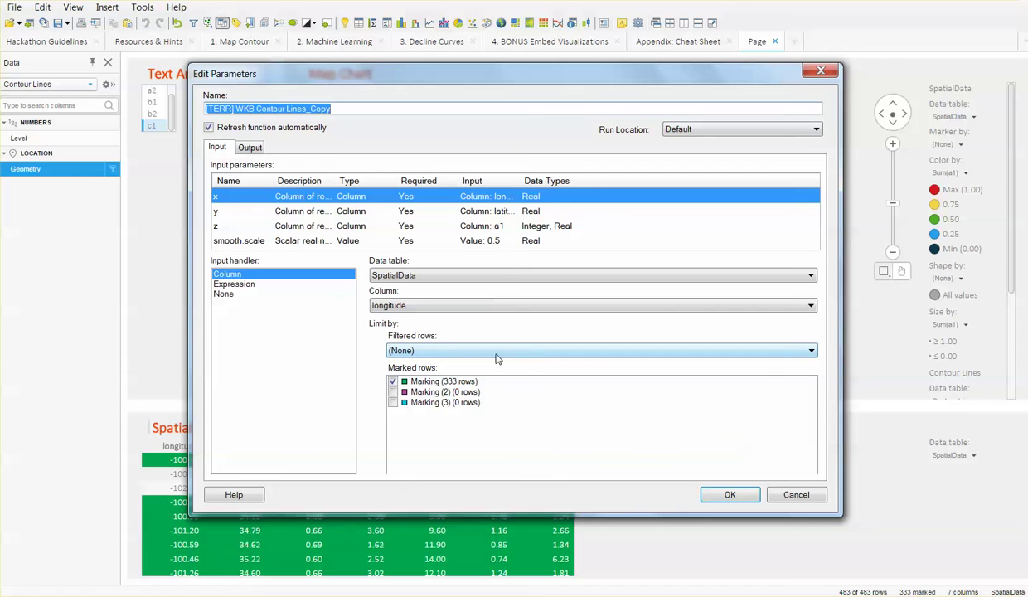
pyautogui.click(324, 228)
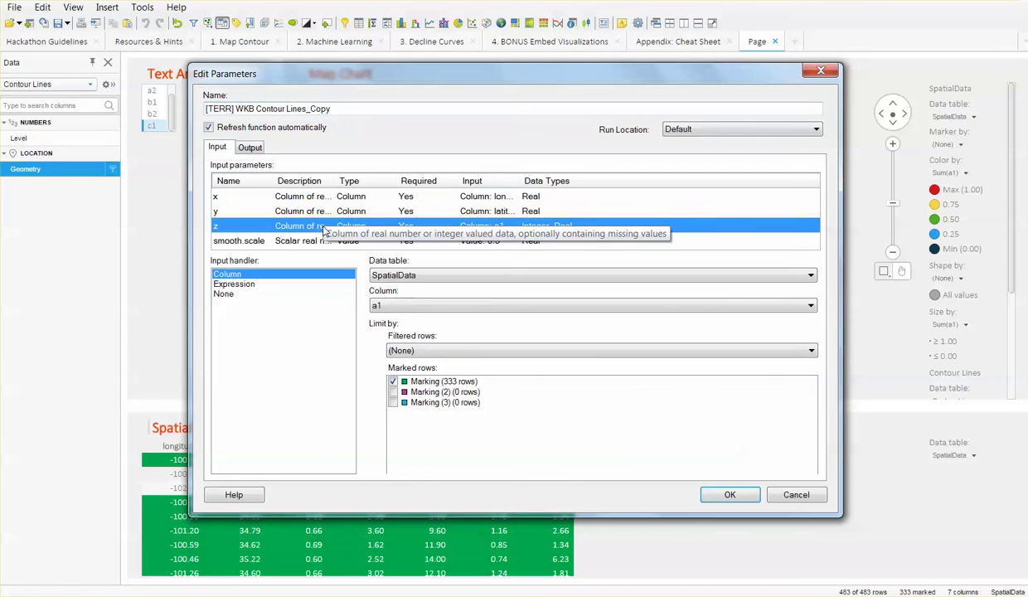
pyautogui.click(257, 284)
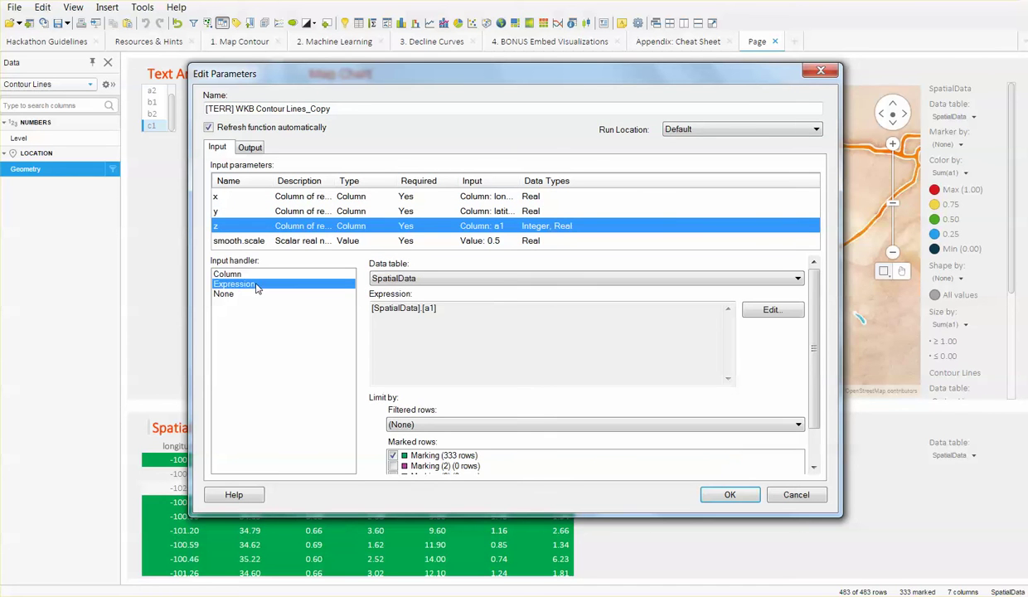
pyautogui.click(772, 309)
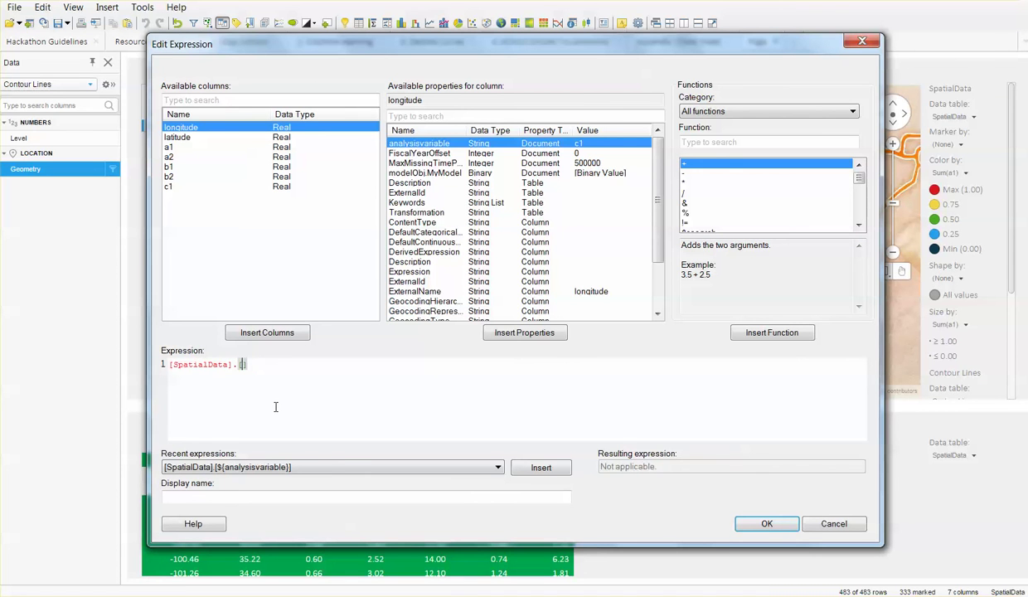
pyautogui.click(512, 334)
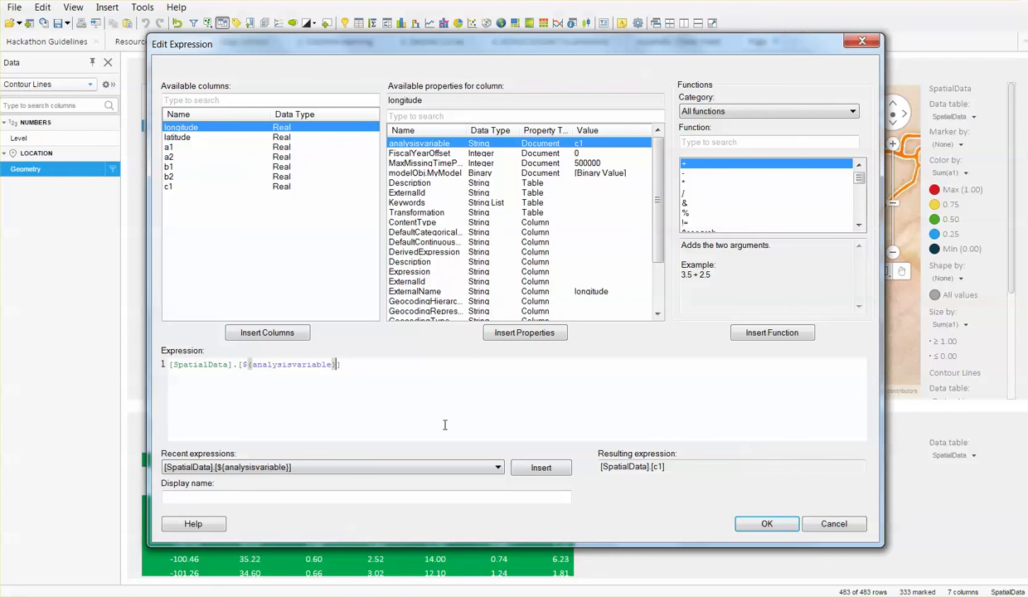
pyautogui.click(761, 523)
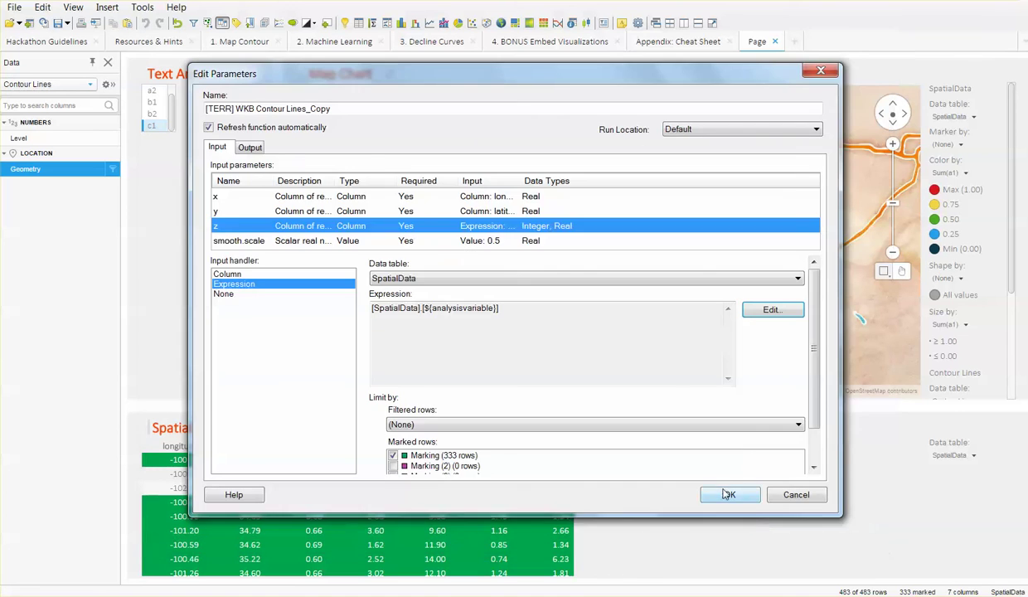
pyautogui.click(727, 495)
pyautogui.click(748, 452)
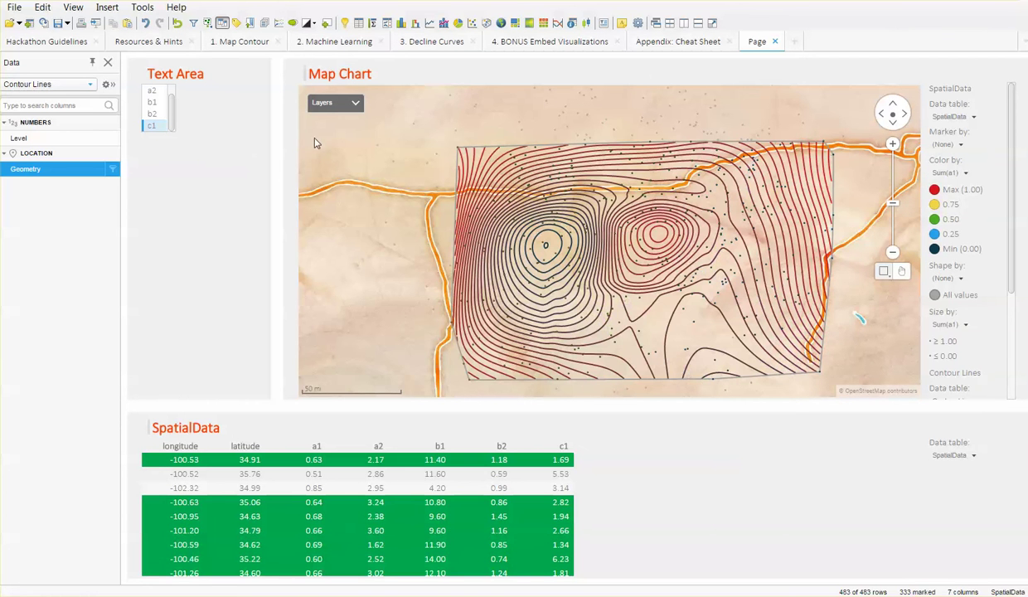
# Switch the list box through b2, b1 and c1, then settle on a1.
pyautogui.click(154, 115)
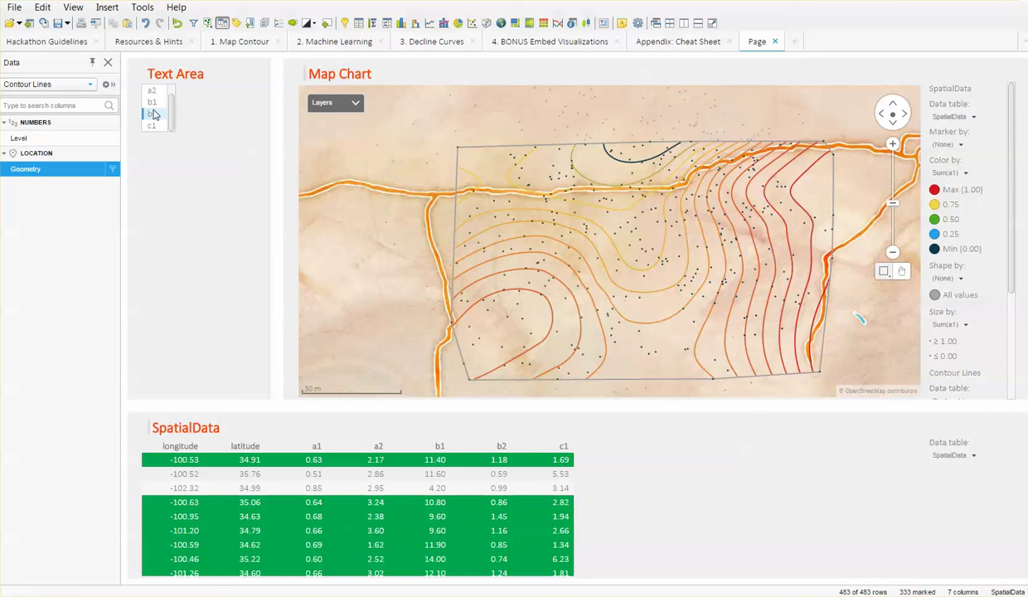
pyautogui.click(153, 102)
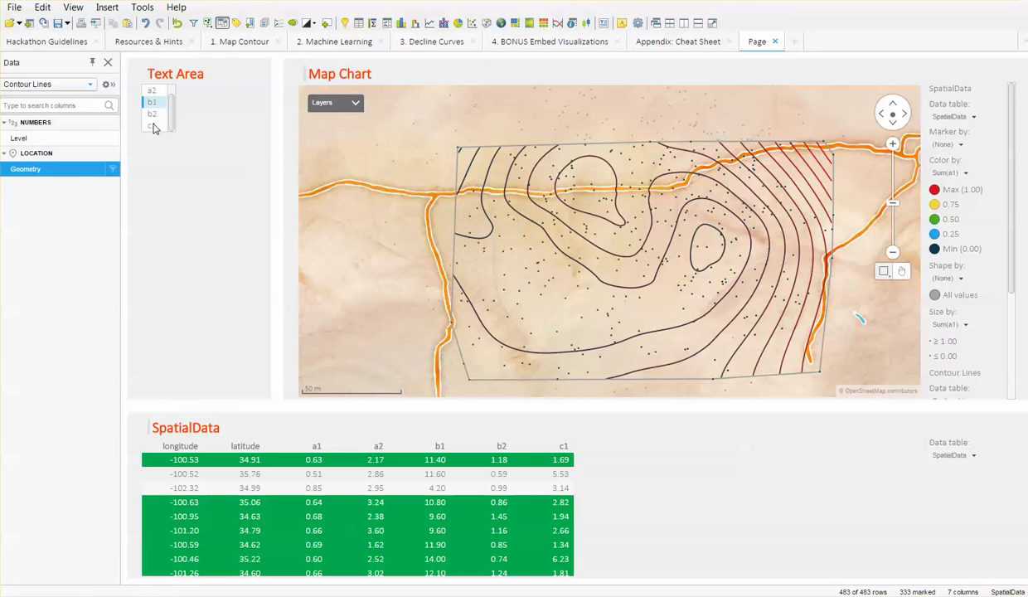
pyautogui.click(155, 126)
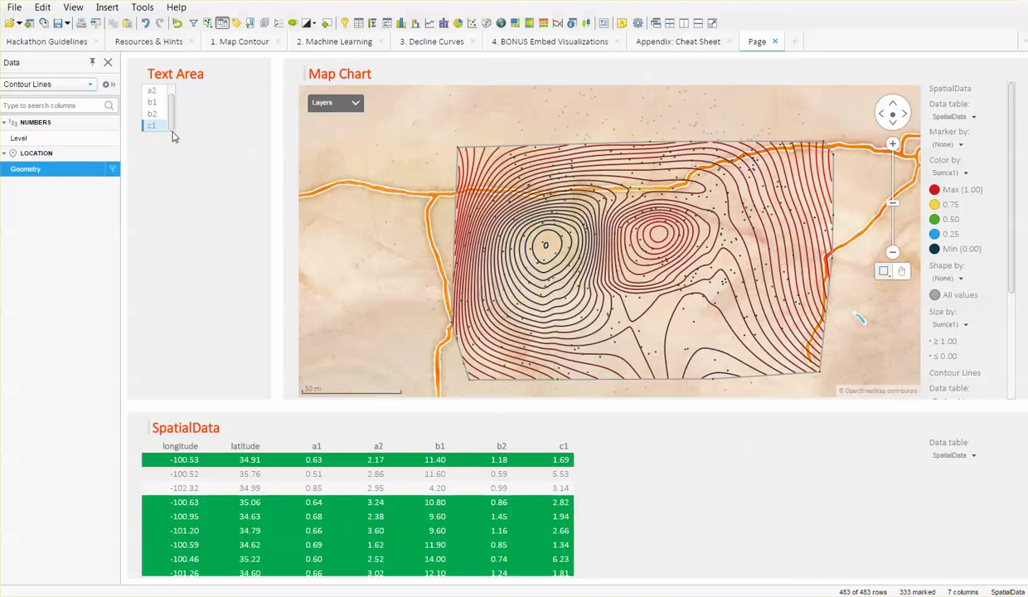
pyautogui.scroll(1, 170, 113)
pyautogui.scroll(1, 170, 113)
pyautogui.click(155, 91)
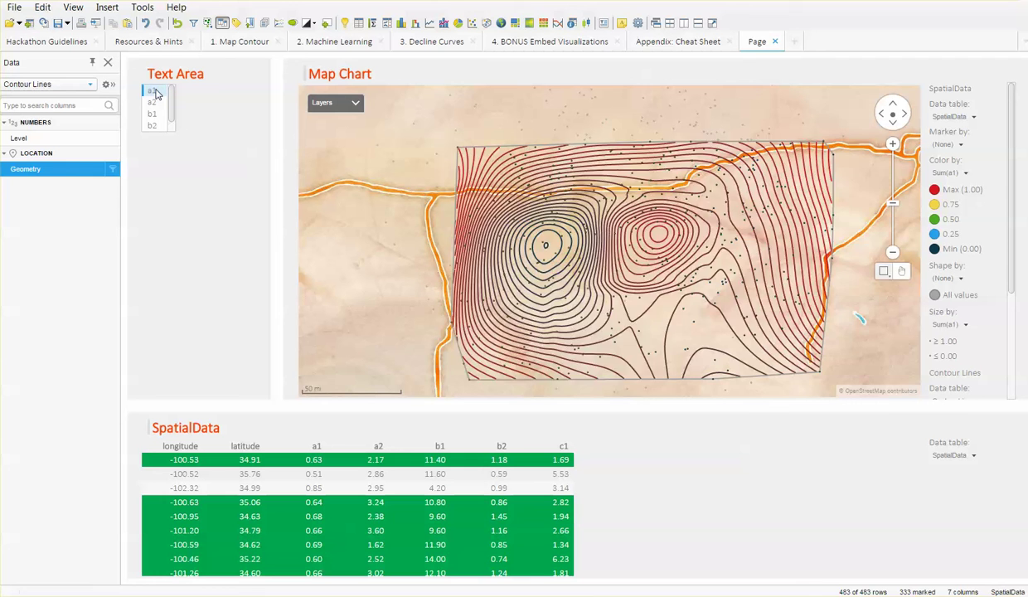